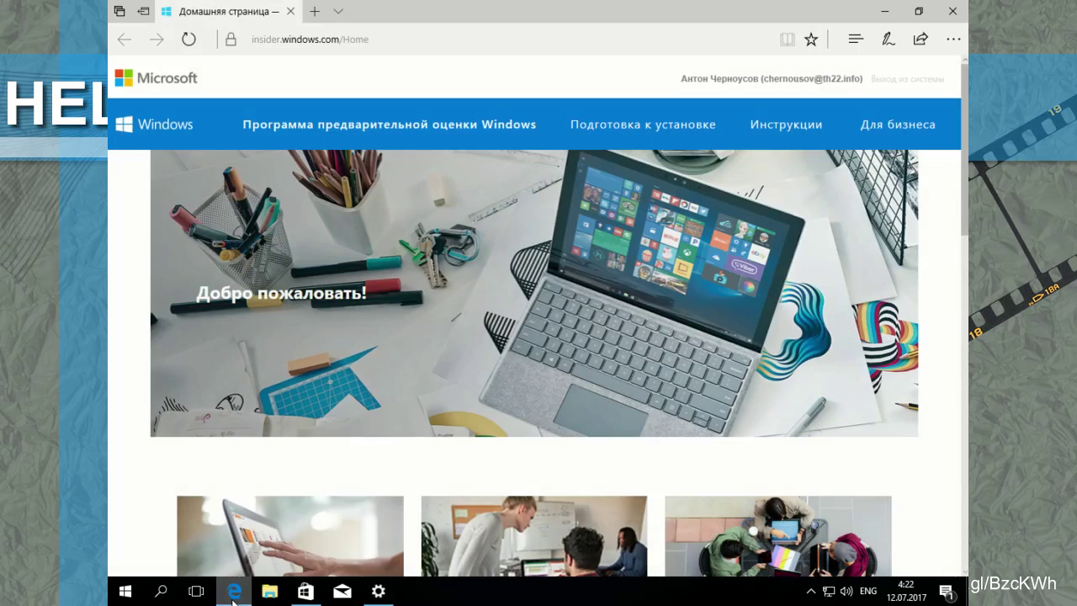
{"action": "scroll", "coordinate": [460, 247], "scroll_direction": "down", "scroll_amount": 5}
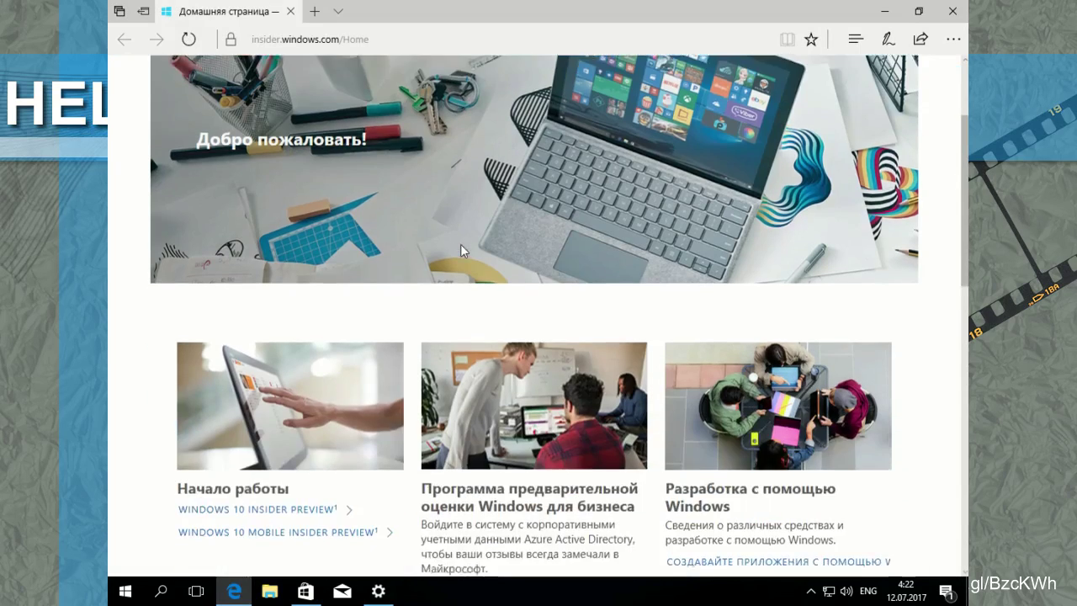
{"action": "scroll", "coordinate": [460, 250], "scroll_direction": "down", "scroll_amount": 4}
{"action": "scroll", "coordinate": [461, 250], "scroll_direction": "down", "scroll_amount": 2}
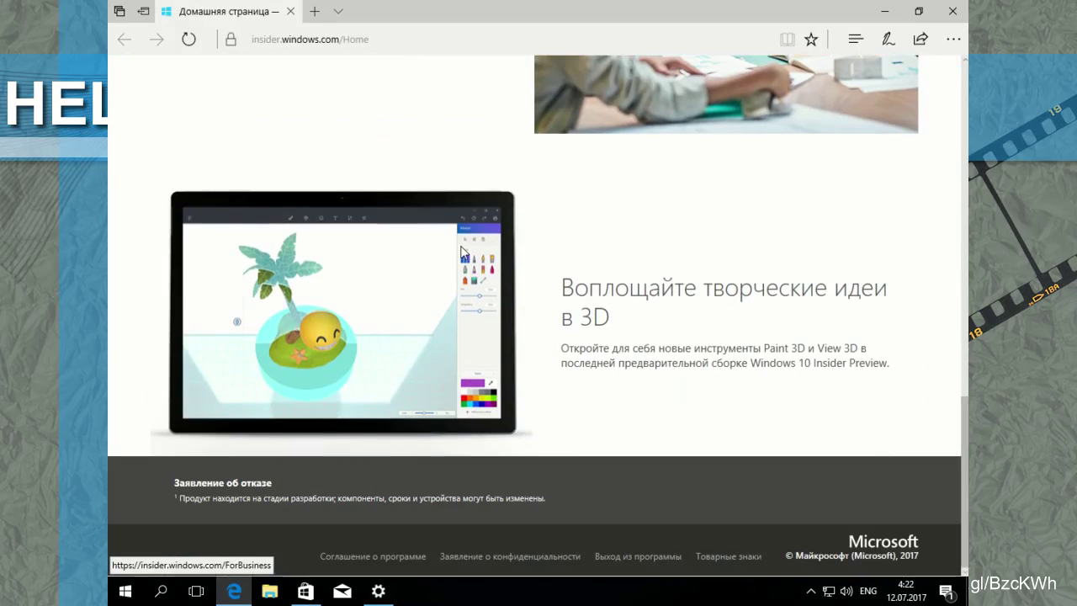
{"action": "scroll", "coordinate": [154, 323], "scroll_direction": "up", "scroll_amount": 4}
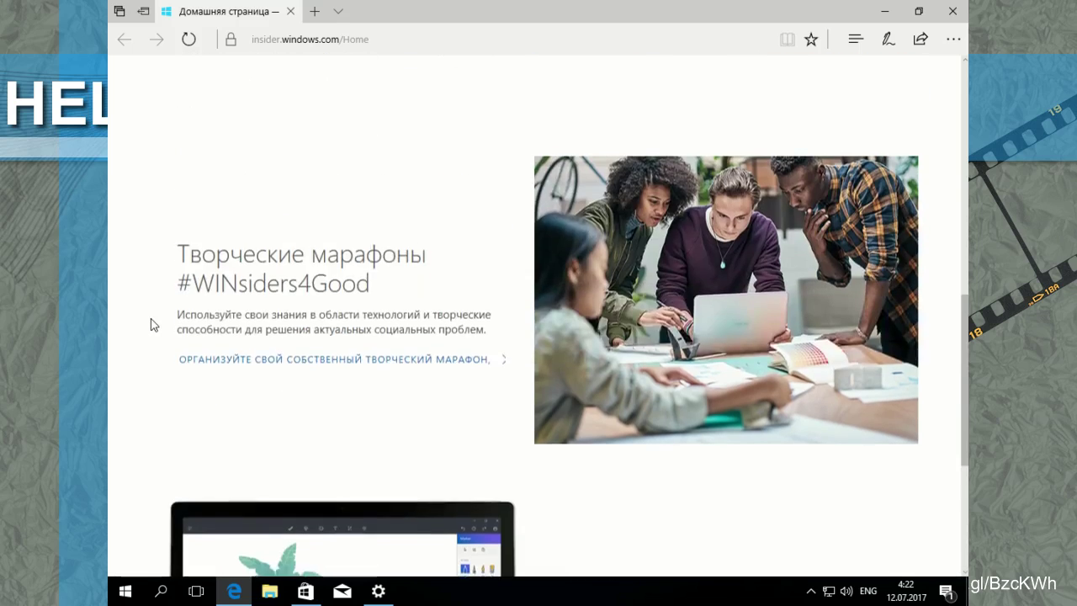
{"action": "scroll", "coordinate": [152, 325], "scroll_direction": "up", "scroll_amount": 7}
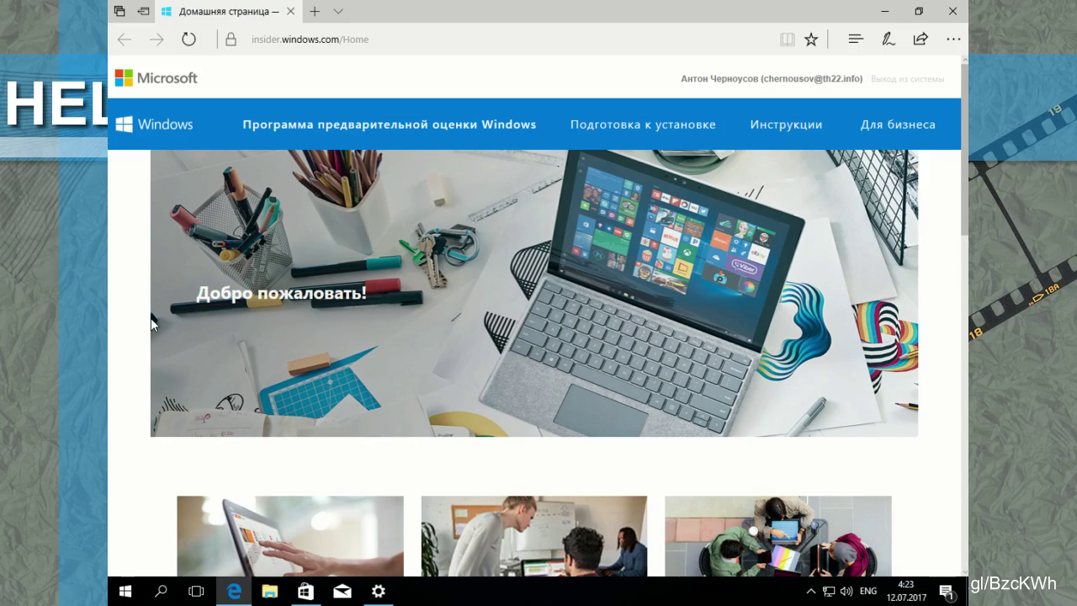
Step: Join the Release Preview Insider ring, accept the terms, and restart the computer
{"action": "left_click", "coordinate": [953, 11]}
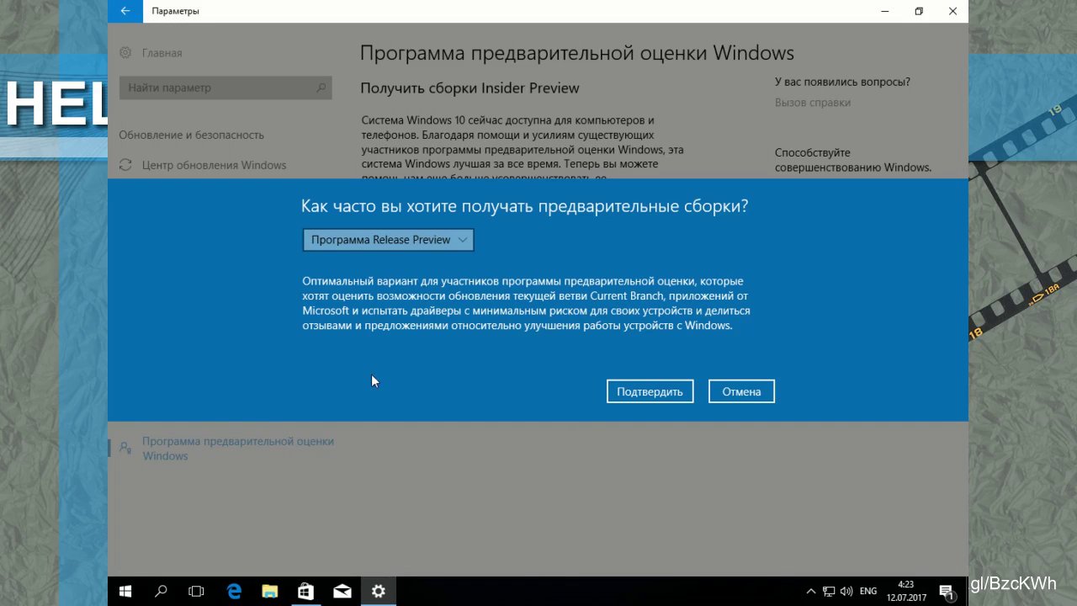
{"action": "left_click", "coordinate": [462, 235]}
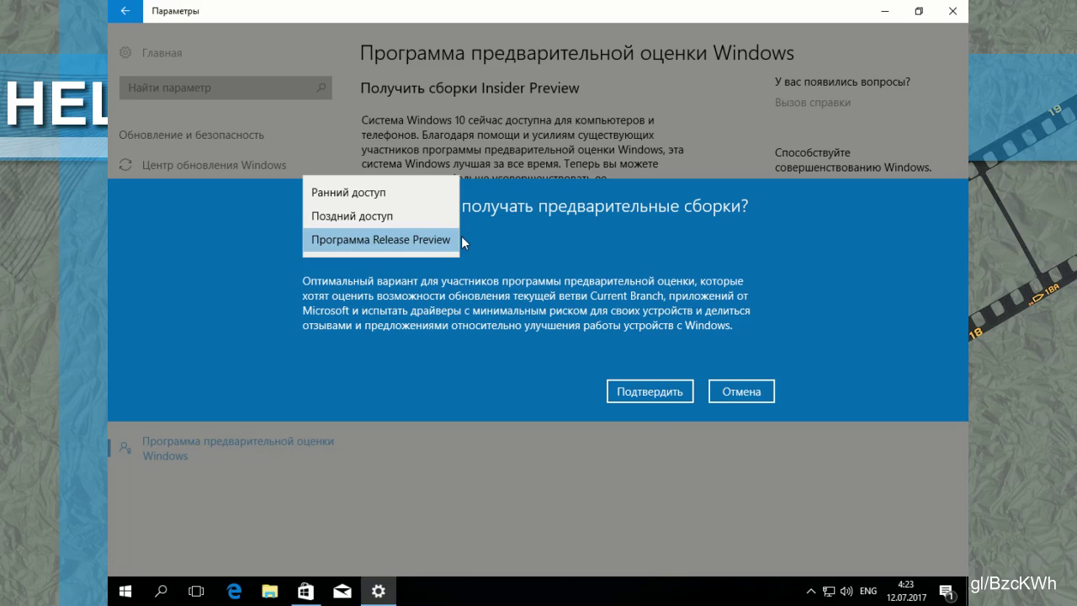
{"action": "left_click", "coordinate": [529, 259]}
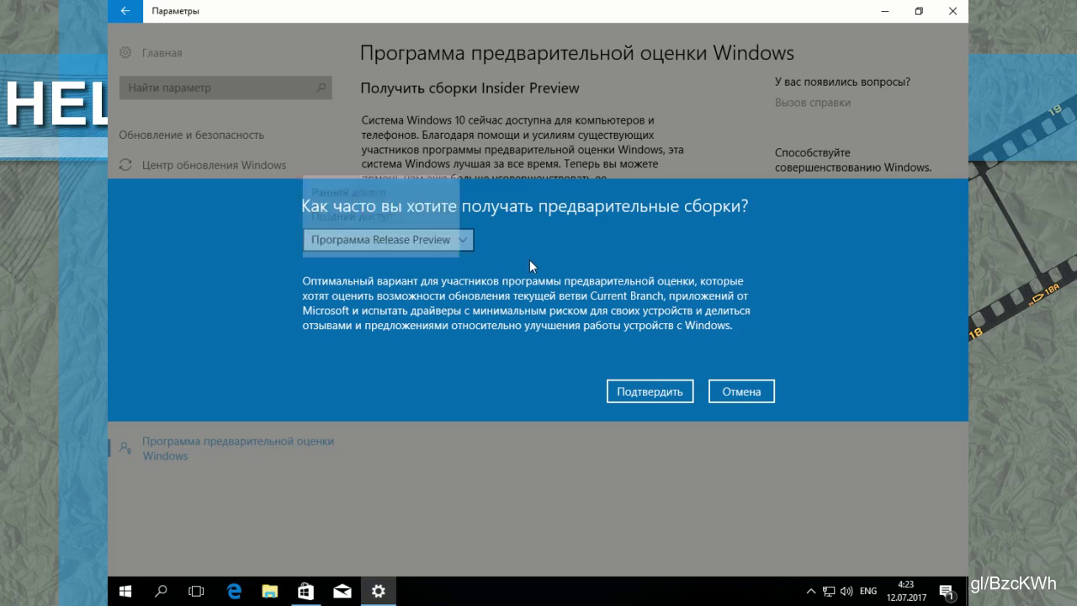
{"action": "left_click", "coordinate": [664, 391]}
{"action": "left_click", "coordinate": [663, 389]}
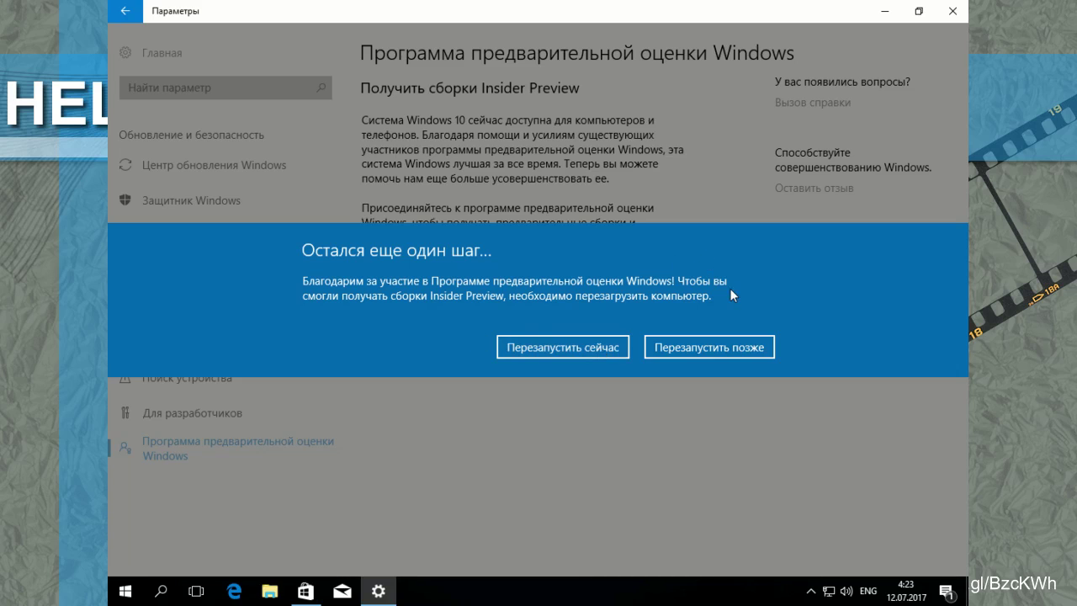
{"action": "left_click", "coordinate": [590, 354]}
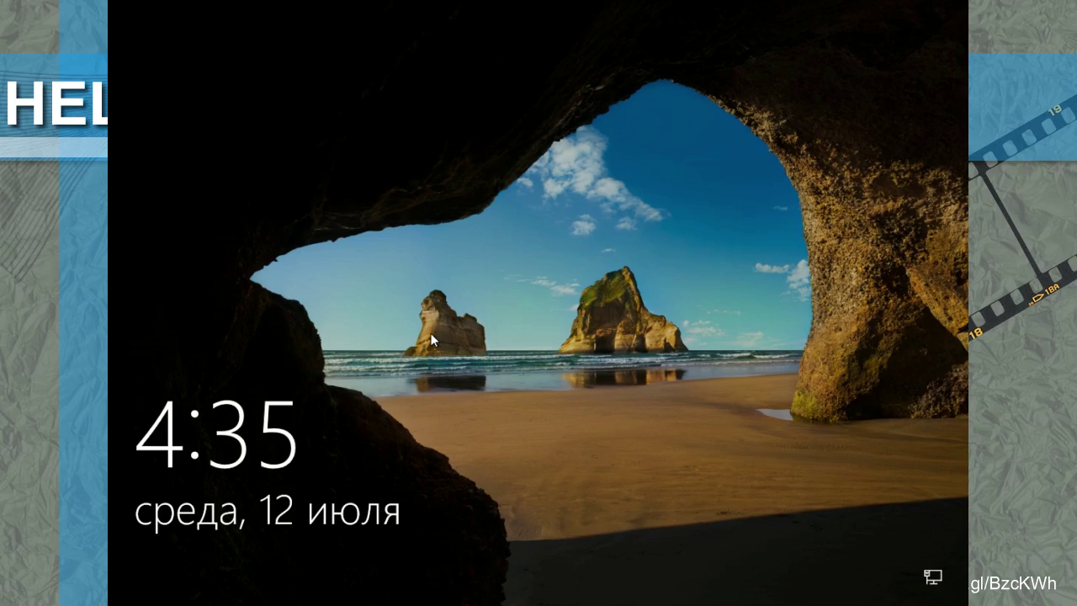
Step: Unlock the lock screen, switch to the English layout, and sign in with the account password
{"action": "left_click", "coordinate": [437, 382]}
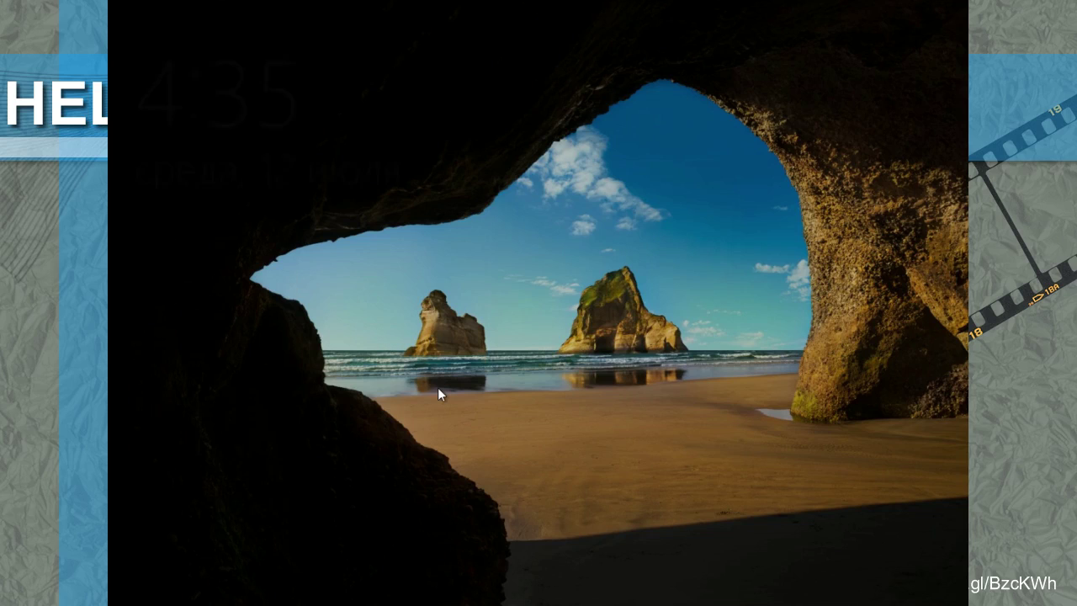
{"action": "key", "text": "alt+shift"}
{"action": "type", "text": "123456789"}
{"action": "key", "text": "Return"}
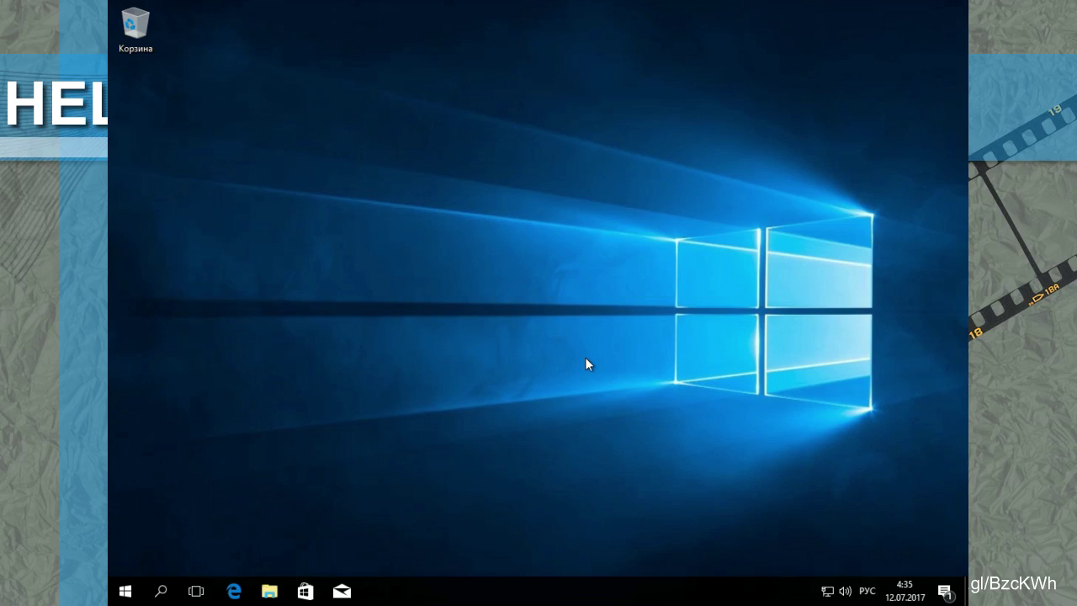
{"action": "left_click", "coordinate": [945, 591]}
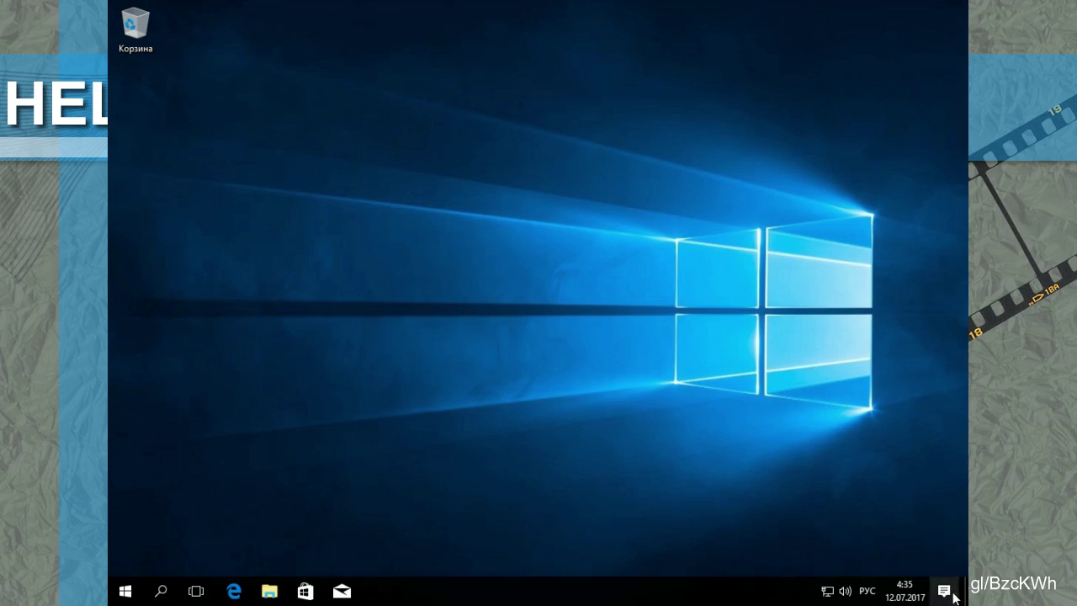
Step: Check the Windows Insider Program status under Update & Security settings
{"action": "left_click", "coordinate": [938, 555]}
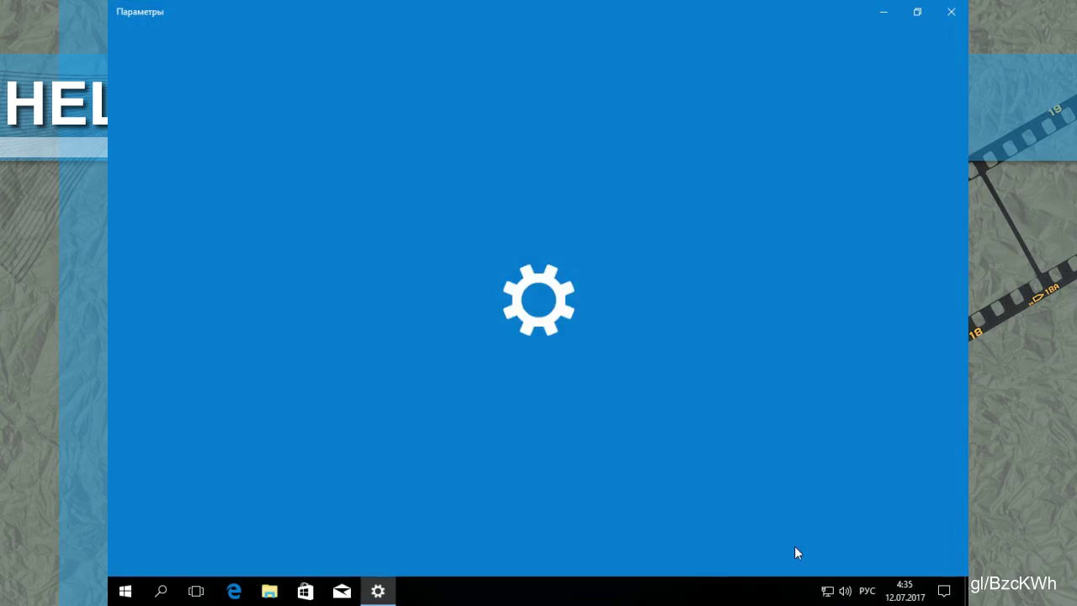
{"action": "left_click", "coordinate": [267, 486]}
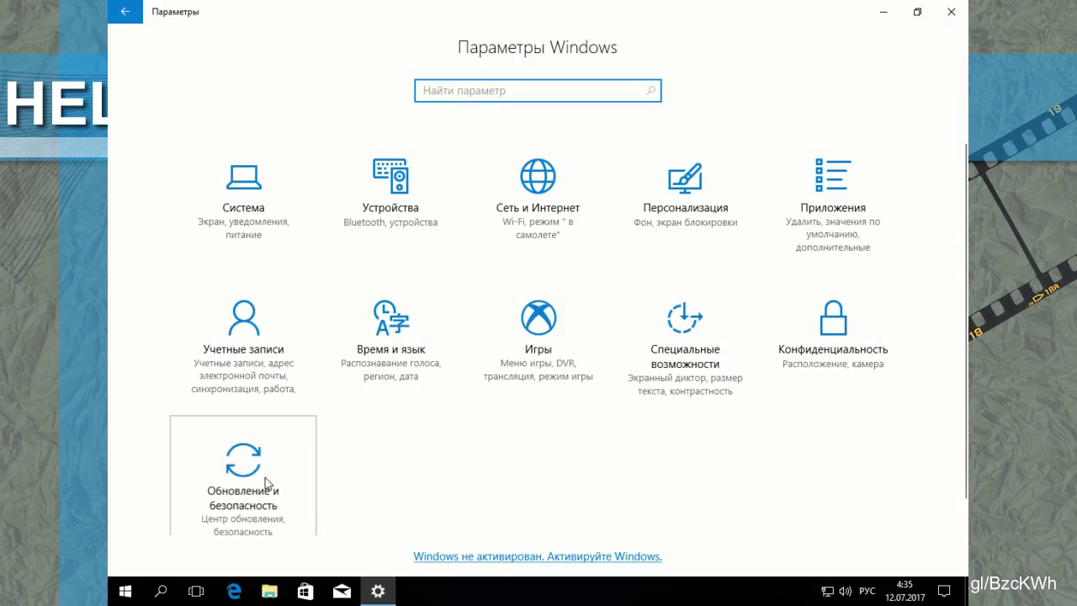
{"action": "left_click", "coordinate": [188, 444]}
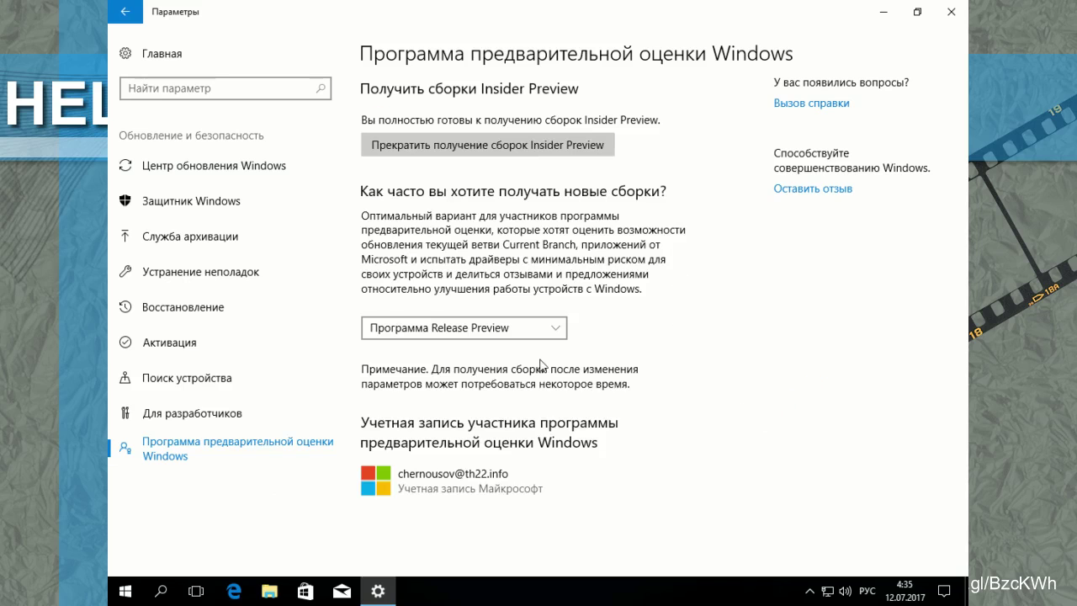
Step: Retry the failed Windows update and close Settings
{"action": "left_click", "coordinate": [229, 167]}
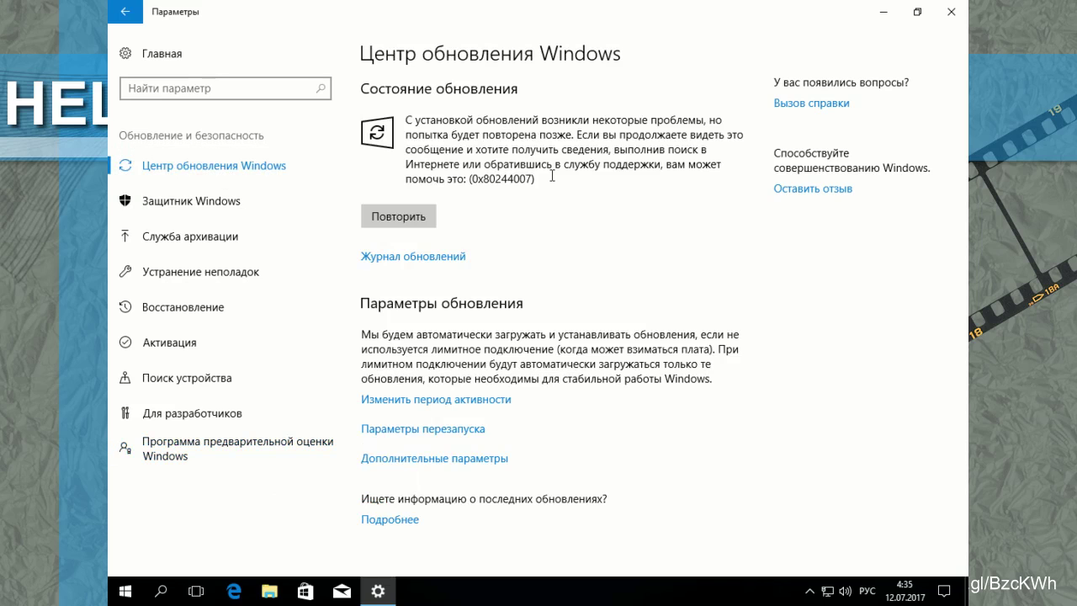
{"action": "left_click", "coordinate": [428, 220]}
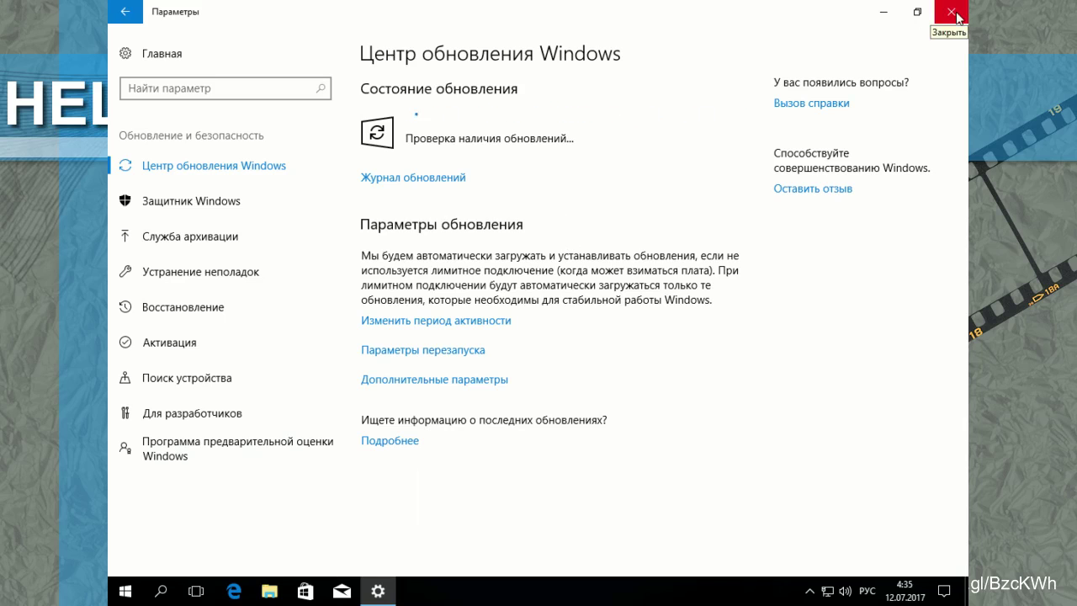
{"action": "left_click", "coordinate": [951, 12]}
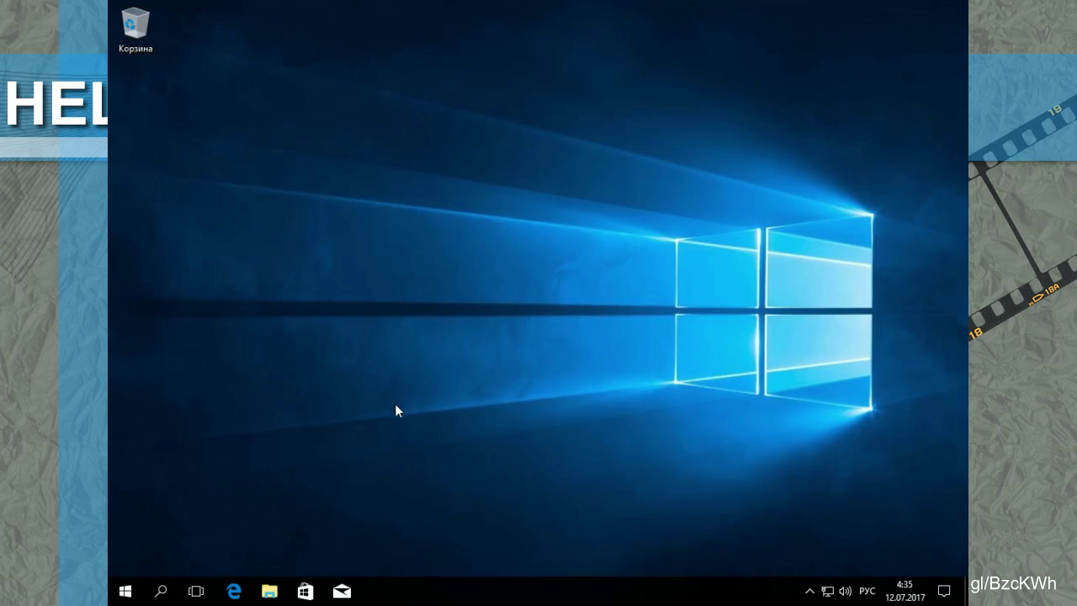
{"action": "left_click", "coordinate": [305, 592]}
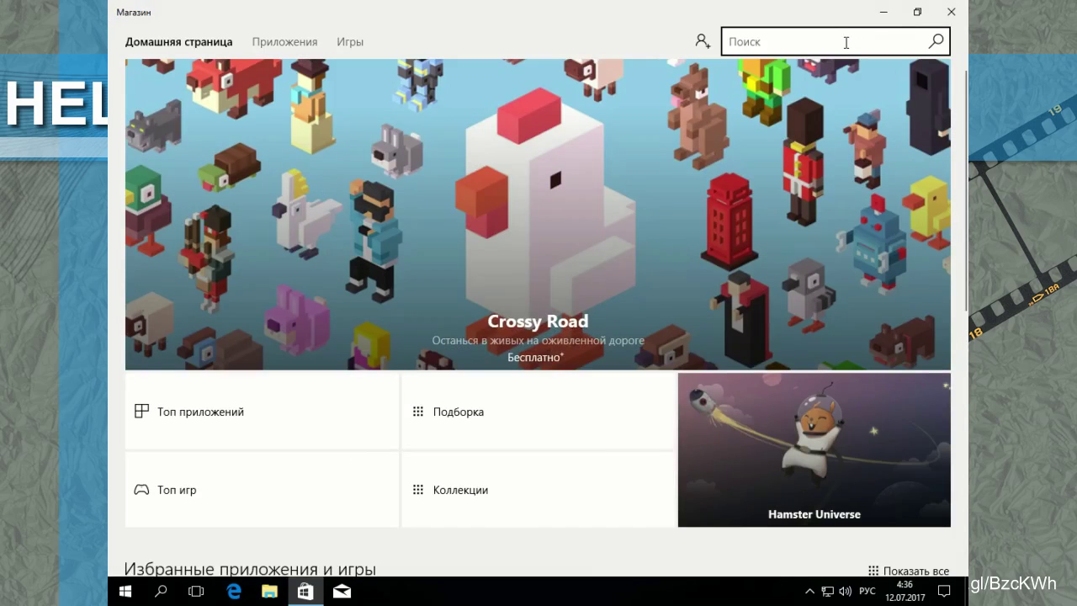
Step: Search the Store for 'ubunt' to bring up Canonical's Ubuntu app page
{"action": "key", "text": "alt+shift"}
{"action": "type", "text": "ubuntu"}
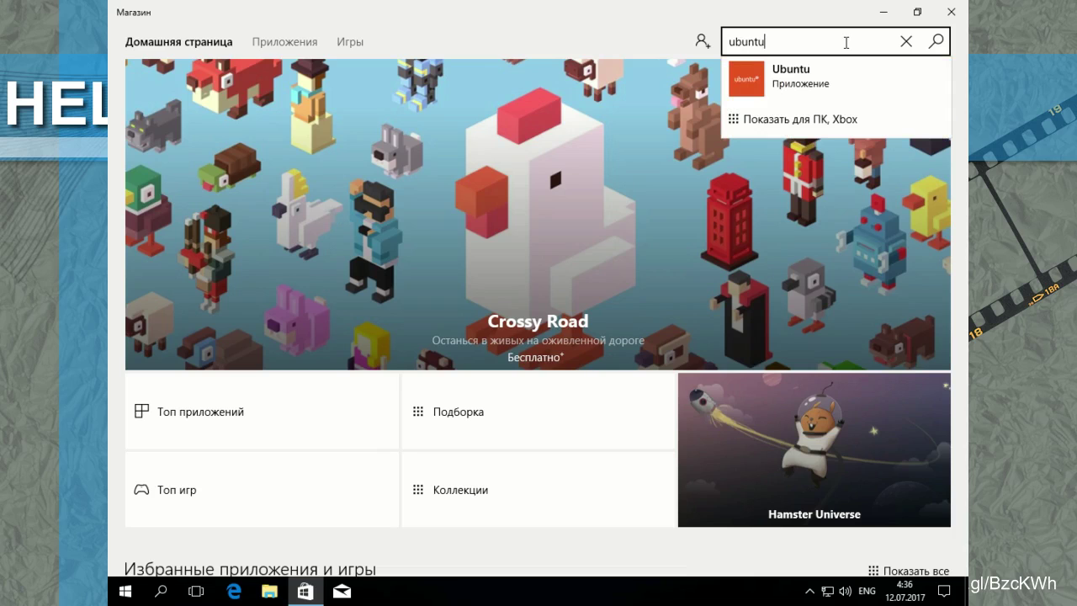
{"action": "key", "text": "Return"}
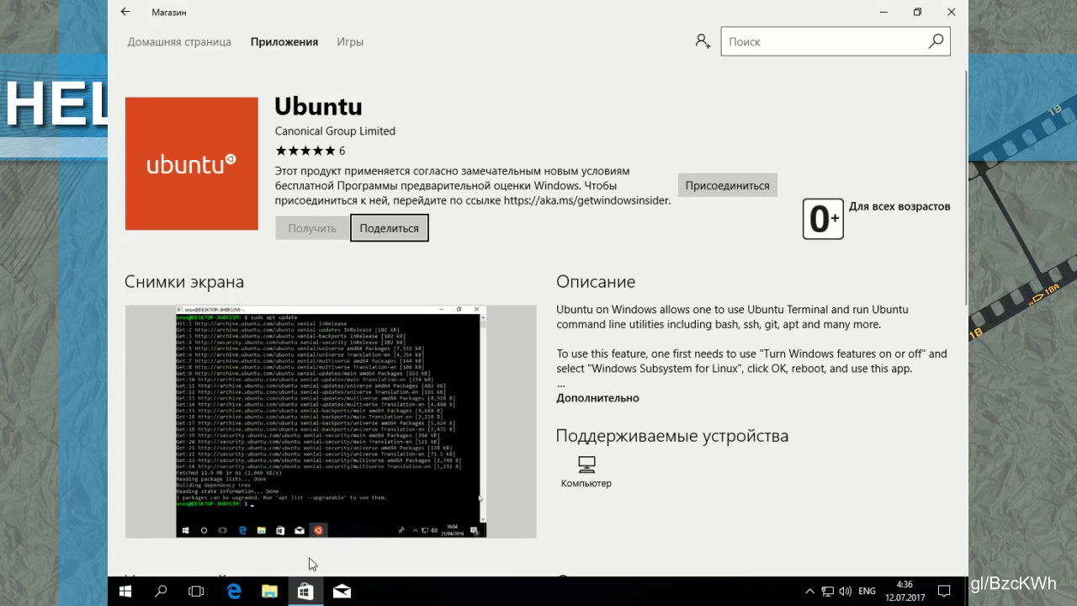
{"action": "mouse_move", "coordinate": [306, 599]}
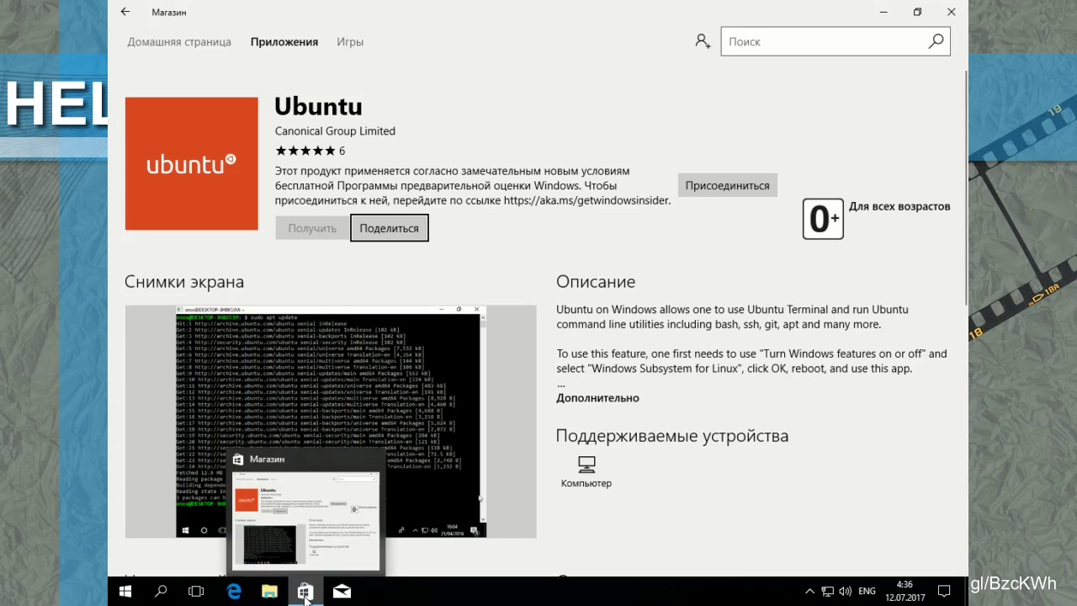
Step: Launch Control Panel by searching Windows for 'Панель'
{"action": "left_click", "coordinate": [205, 597]}
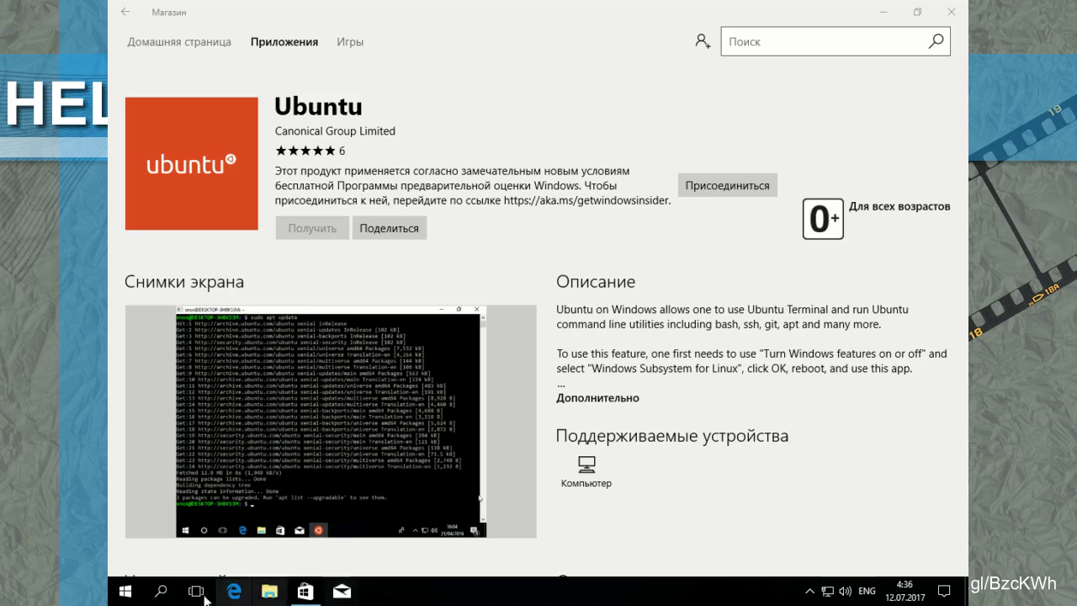
{"action": "left_click", "coordinate": [161, 592]}
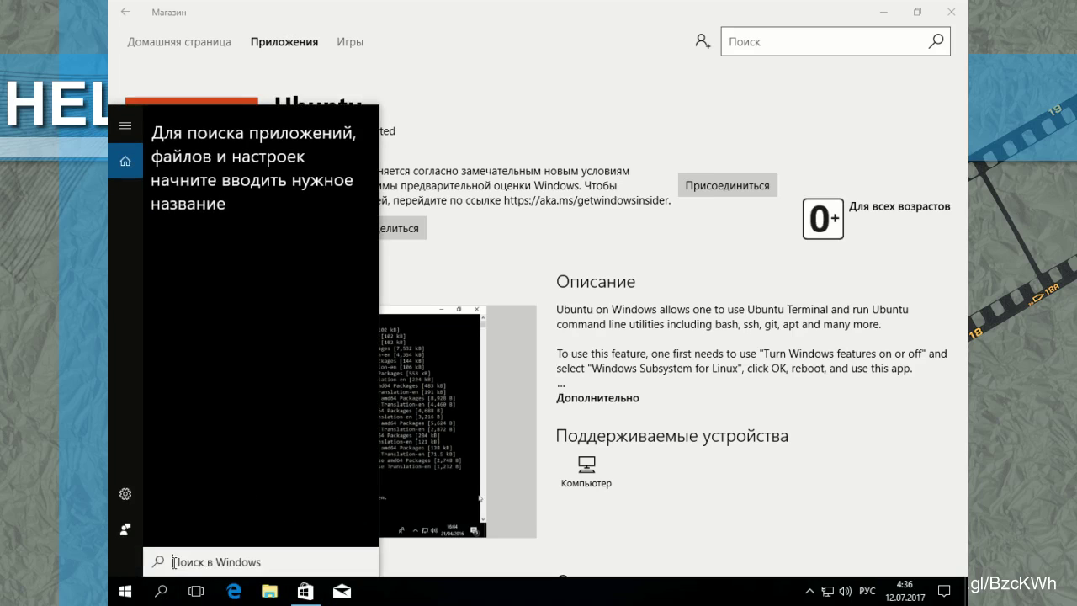
{"action": "type", "text": "Панель"}
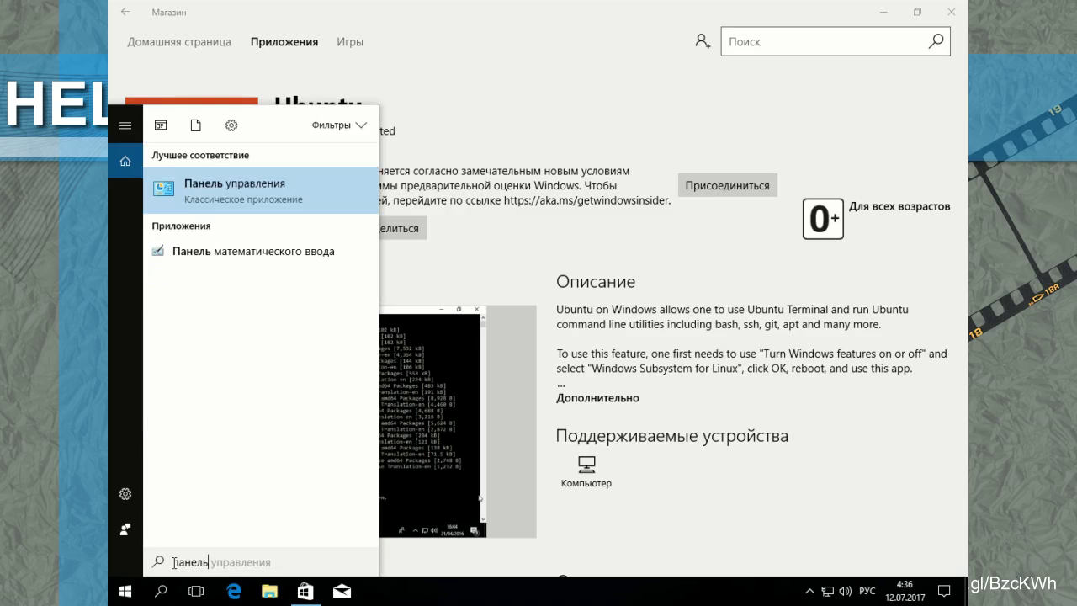
{"action": "key", "text": "Return"}
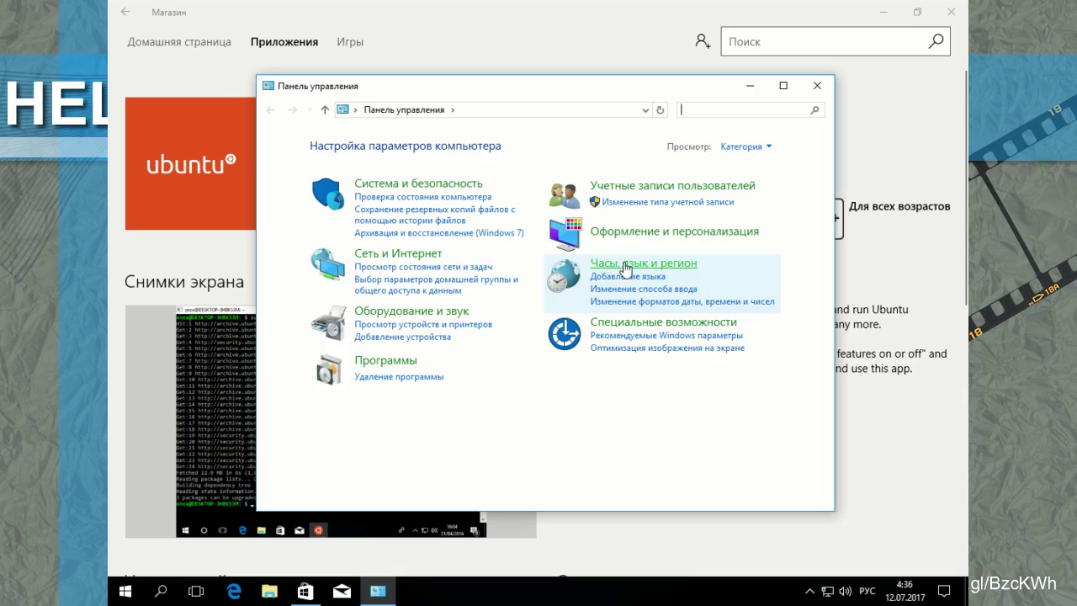
Step: Show Control Panel as large icons and go to Programs and Features' Windows features settings
{"action": "left_click", "coordinate": [764, 151]}
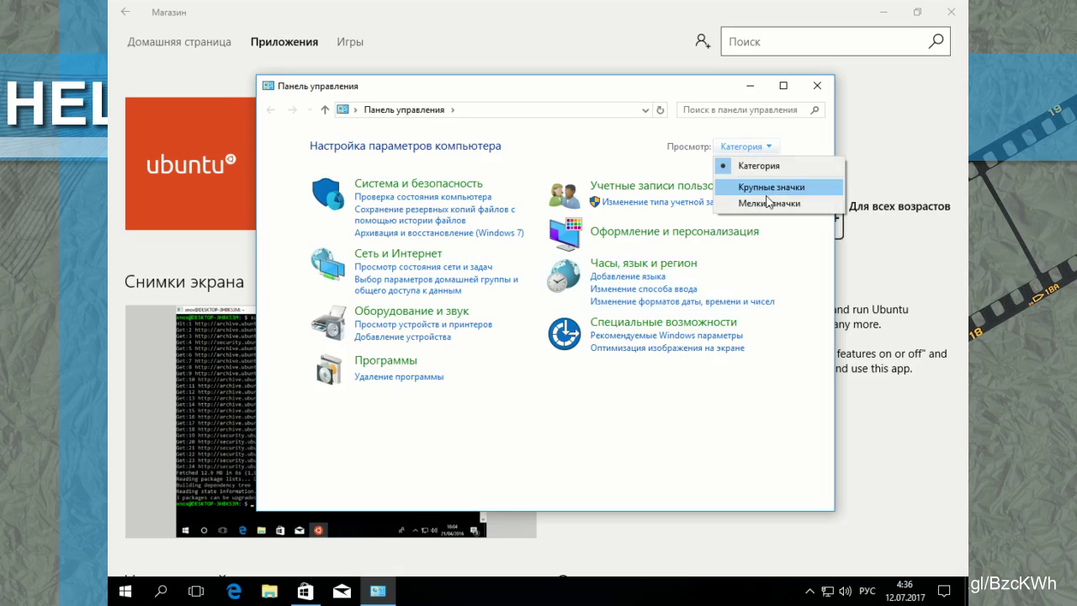
{"action": "left_click", "coordinate": [789, 189]}
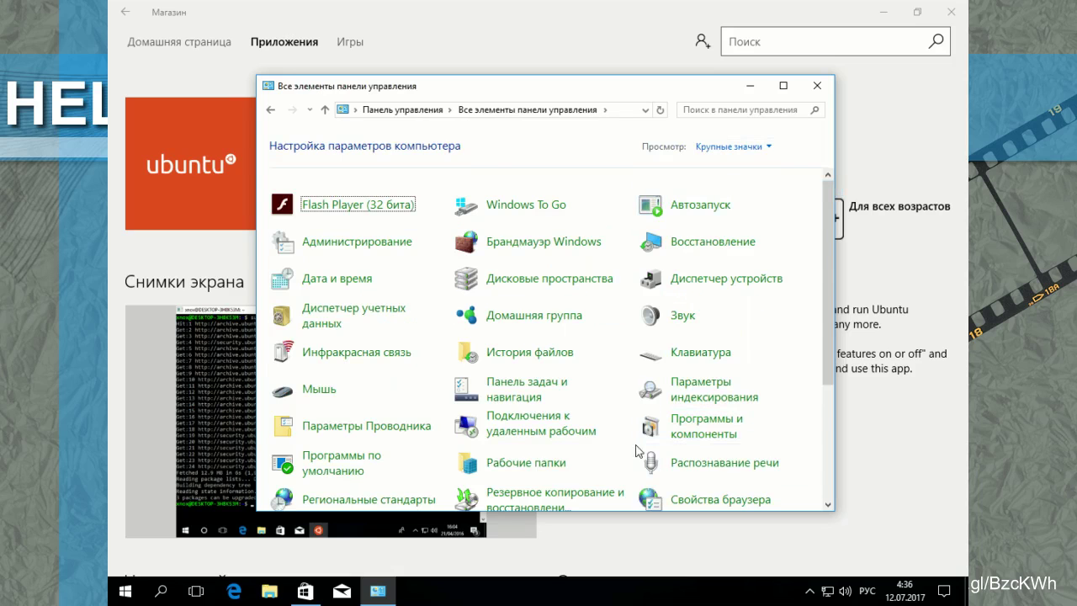
{"action": "scroll", "coordinate": [528, 354], "scroll_direction": "down", "scroll_amount": 1}
{"action": "scroll", "coordinate": [528, 353], "scroll_direction": "down", "scroll_amount": 2}
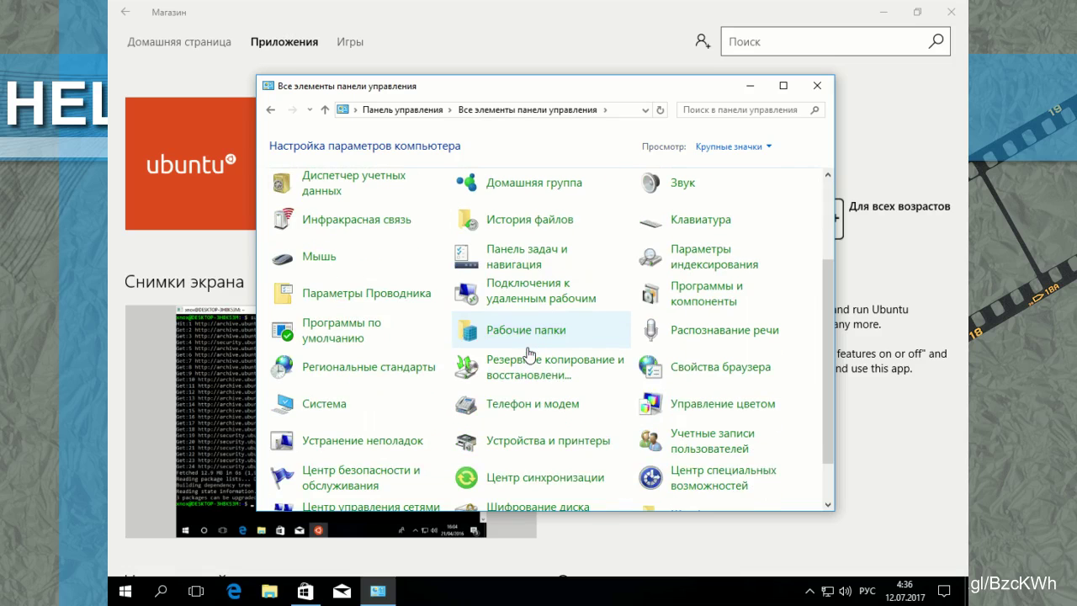
{"action": "left_click", "coordinate": [702, 295]}
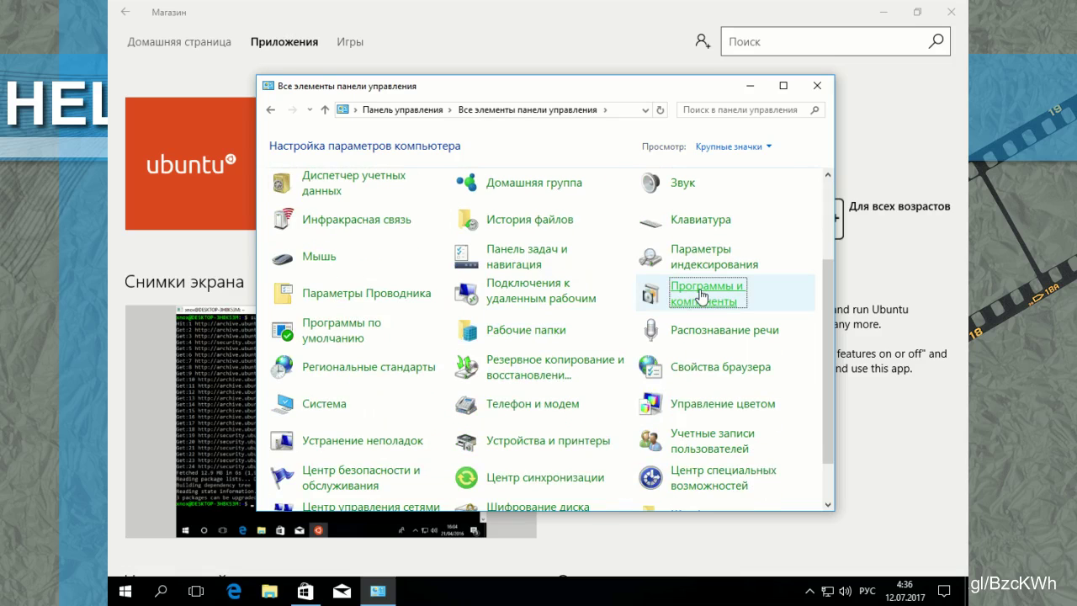
{"action": "left_click", "coordinate": [338, 216]}
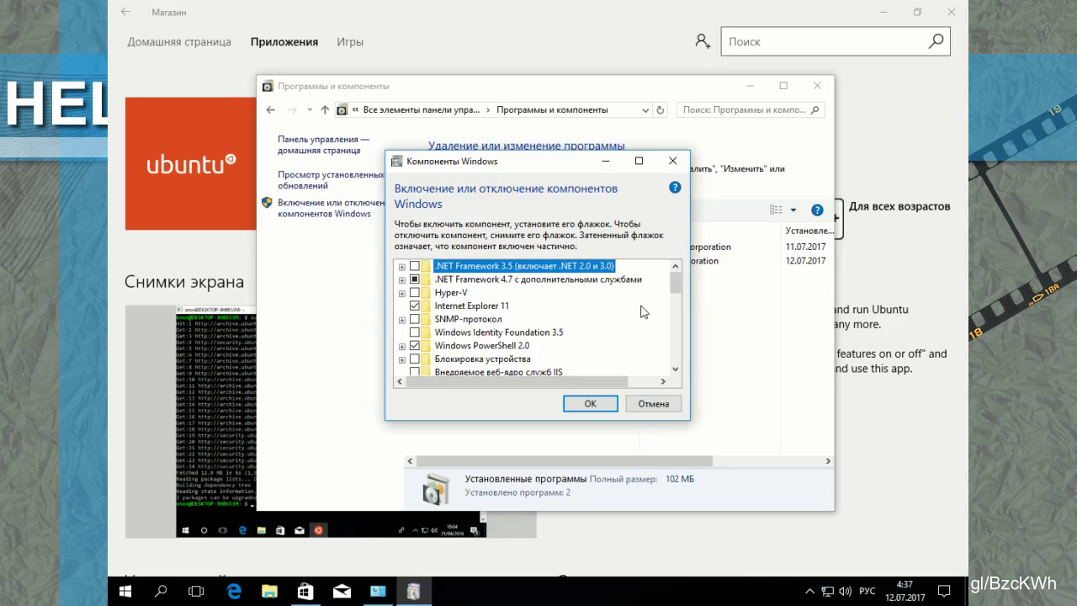
Step: Check 'Windows Subsystem for Linux (Beta)' in Windows Features and apply the change with OK
{"action": "scroll", "coordinate": [644, 312], "scroll_direction": "down", "scroll_amount": 2}
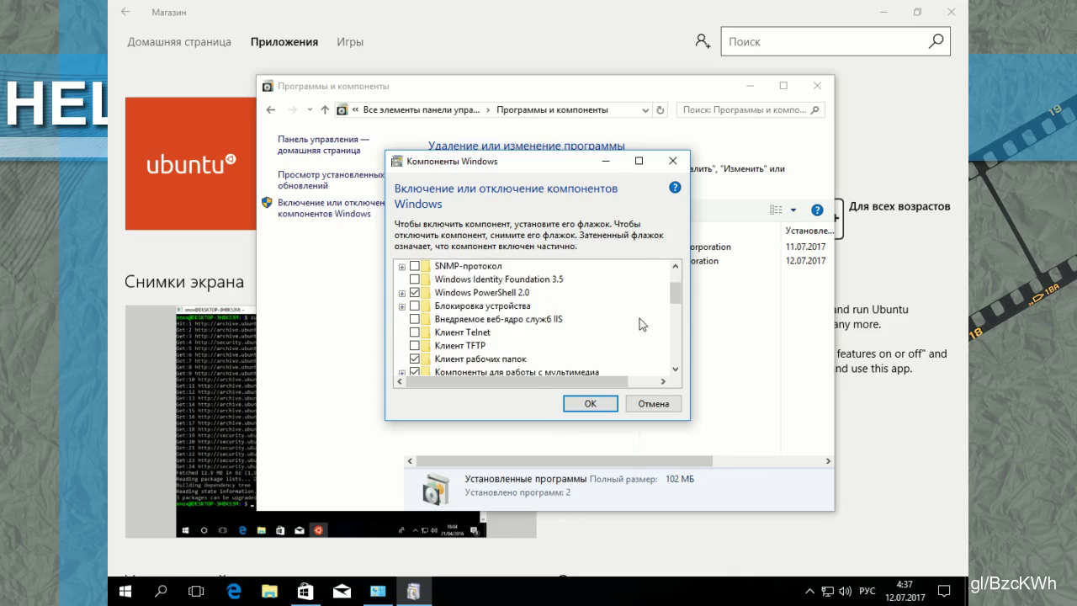
{"action": "scroll", "coordinate": [640, 327], "scroll_direction": "down", "scroll_amount": 2}
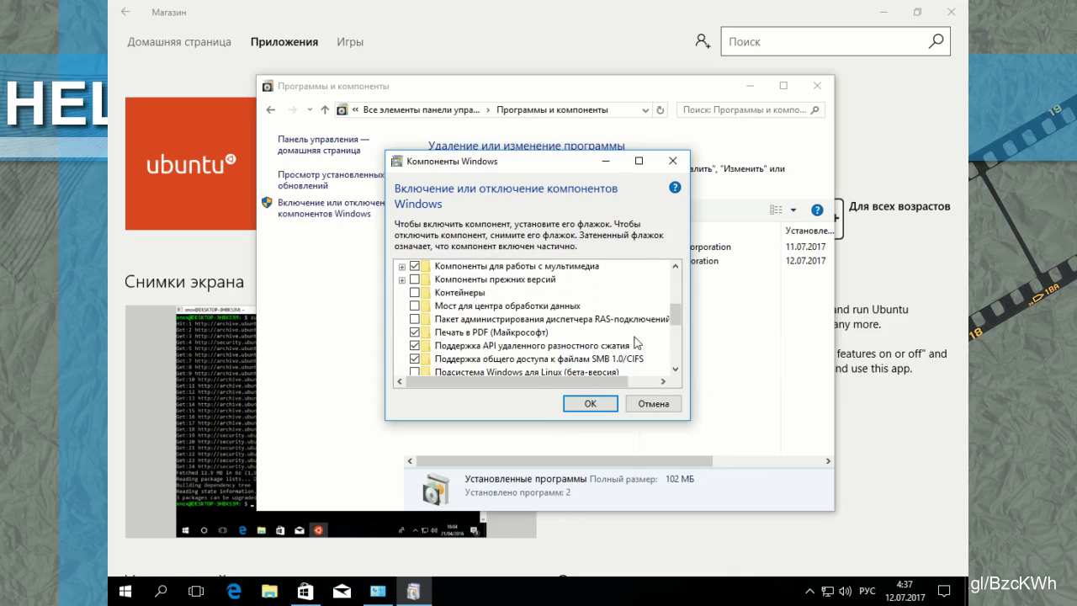
{"action": "left_click", "coordinate": [875, 404]}
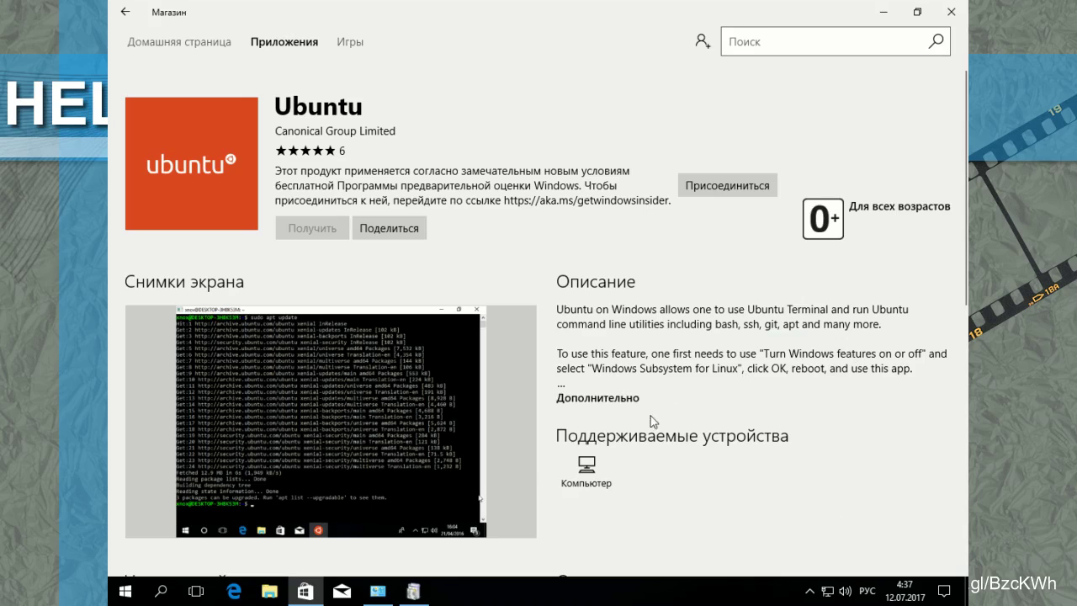
{"action": "left_click", "coordinate": [415, 592]}
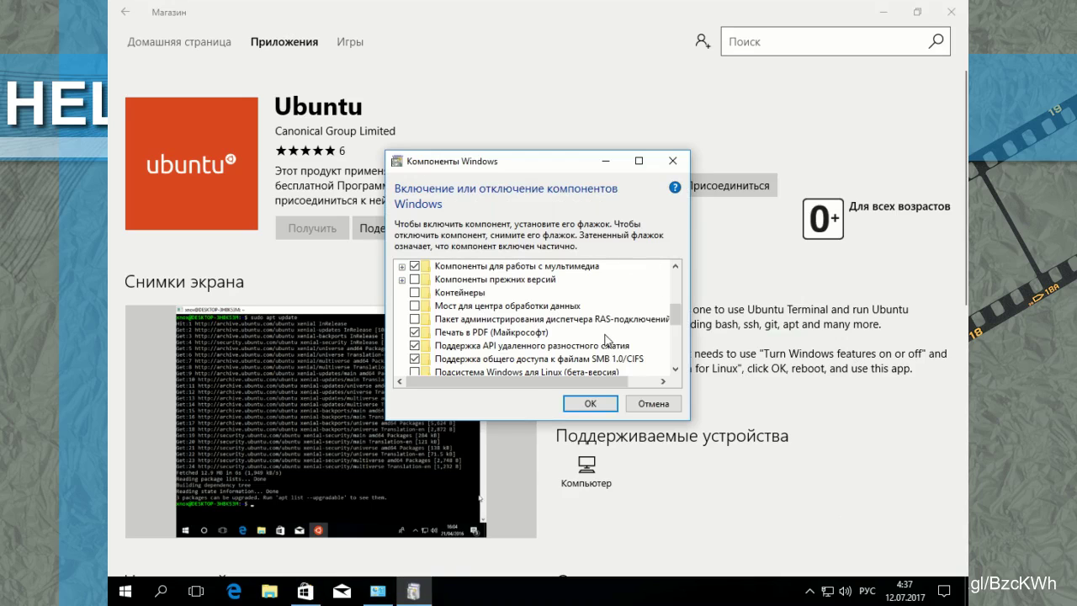
{"action": "scroll", "coordinate": [637, 311], "scroll_direction": "down", "scroll_amount": 2}
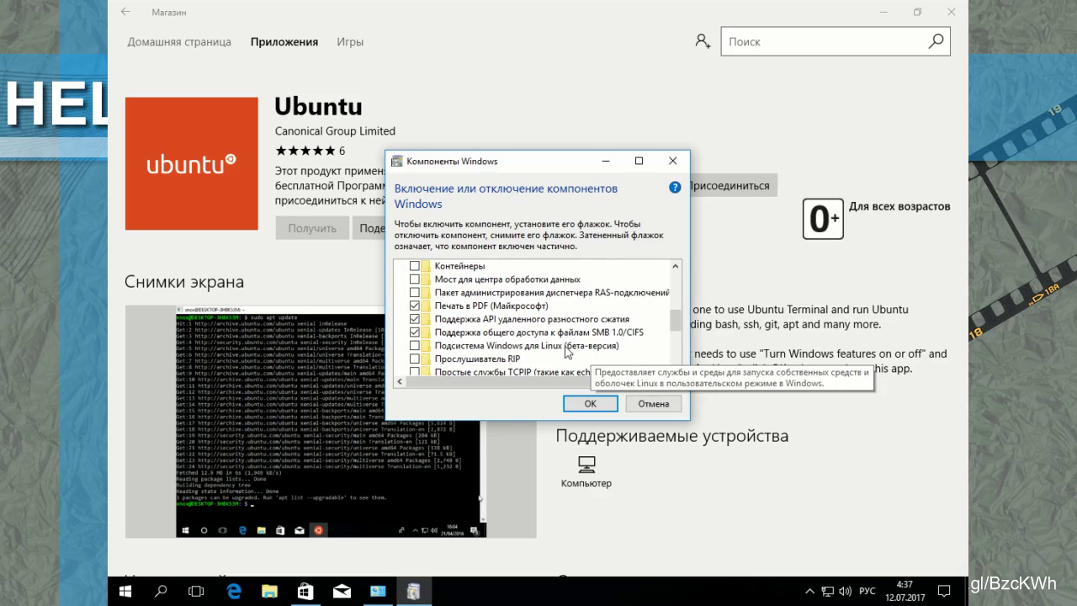
{"action": "left_click", "coordinate": [557, 346]}
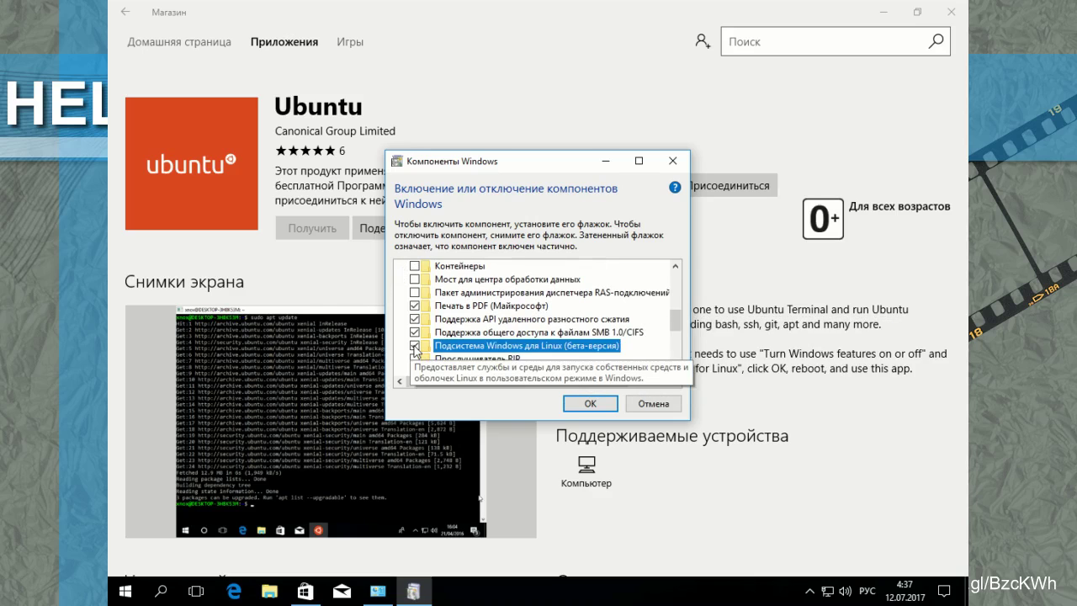
{"action": "left_click", "coordinate": [606, 404]}
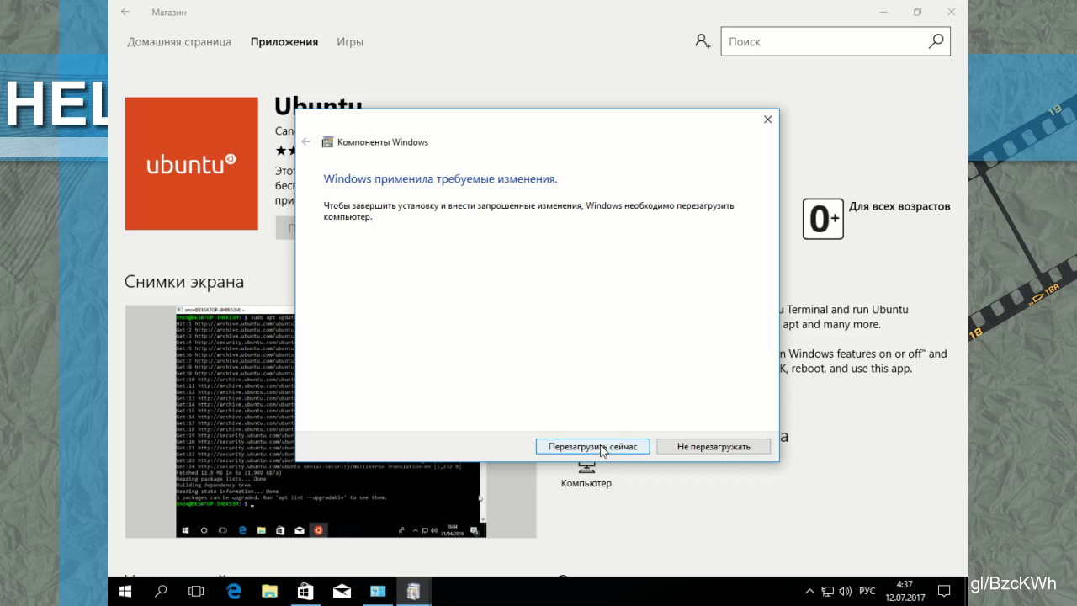
Step: Restart the computer and sign back in with the account password in the English layout
{"action": "left_click", "coordinate": [603, 449]}
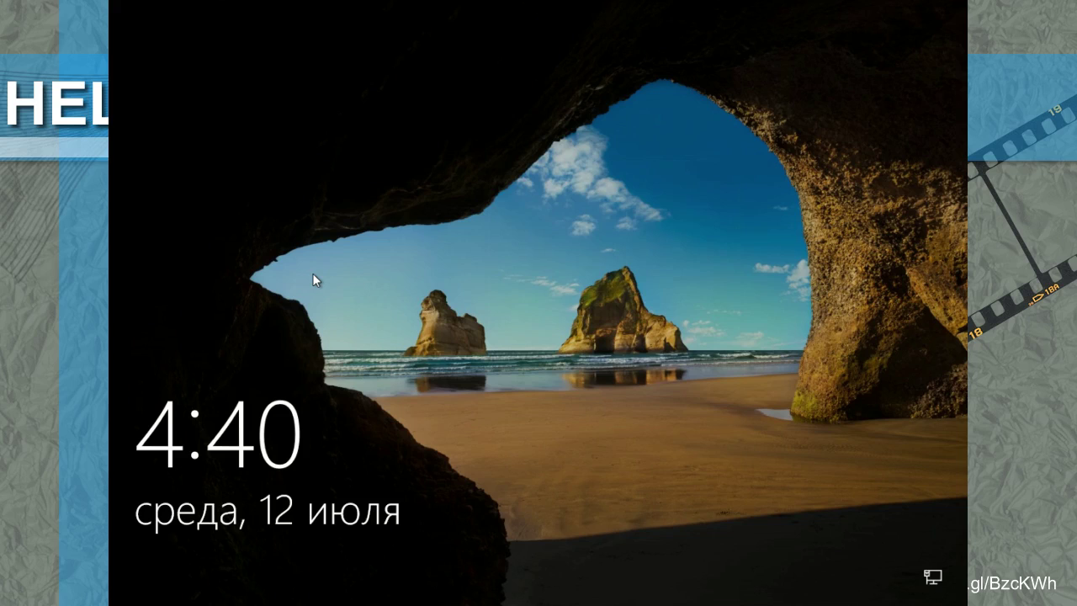
{"action": "left_click", "coordinate": [544, 458]}
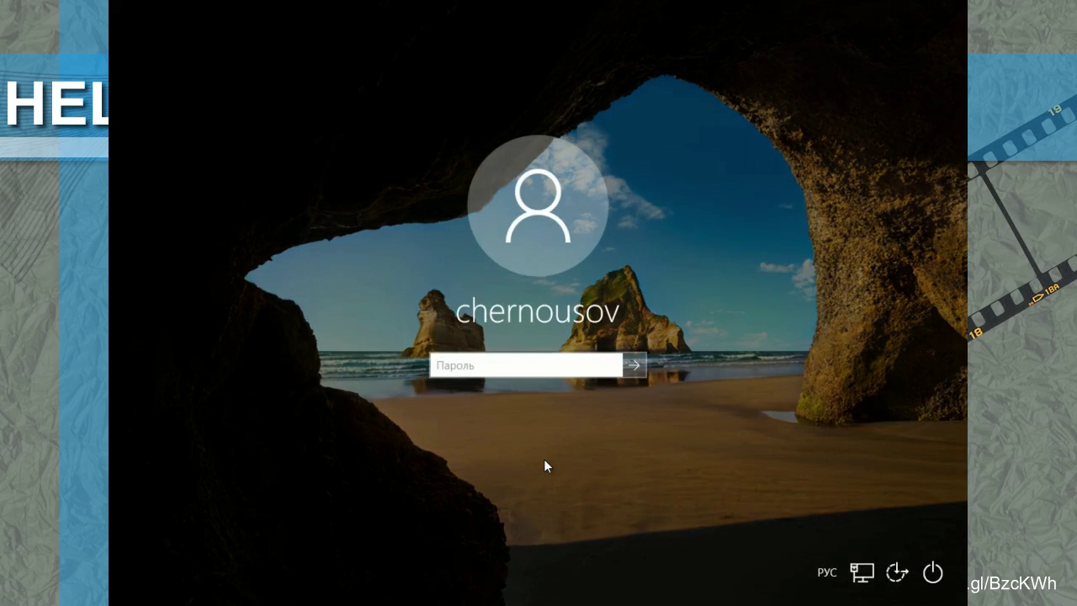
{"action": "key", "text": "alt+shift"}
{"action": "type", "text": "********"}
{"action": "key", "text": "Return"}
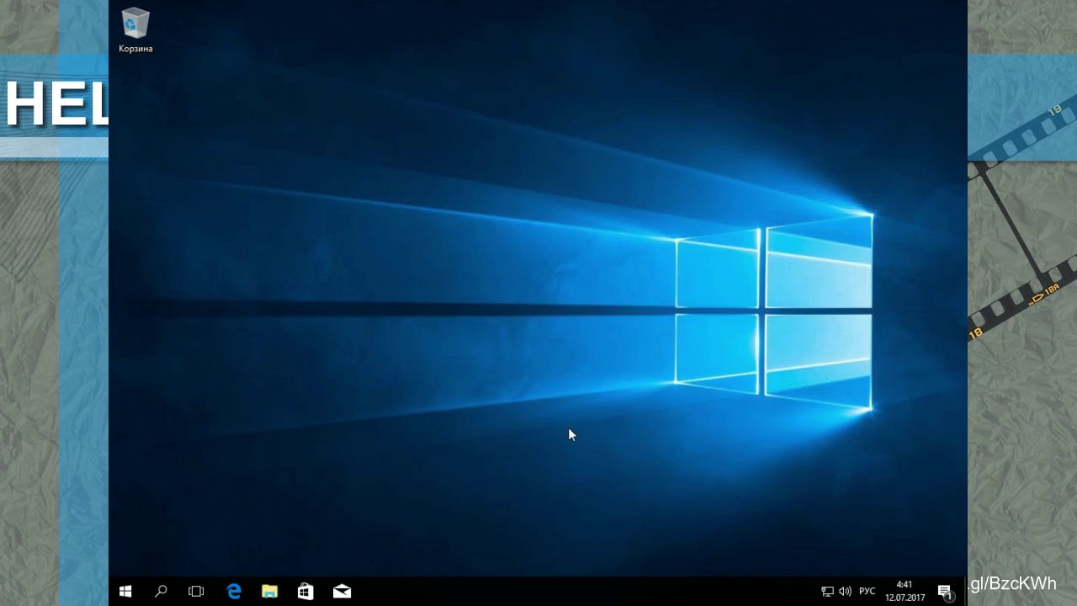
Step: Browse the Start menu and search Windows for 'linu' without finding a Linux entry
{"action": "left_click", "coordinate": [127, 592]}
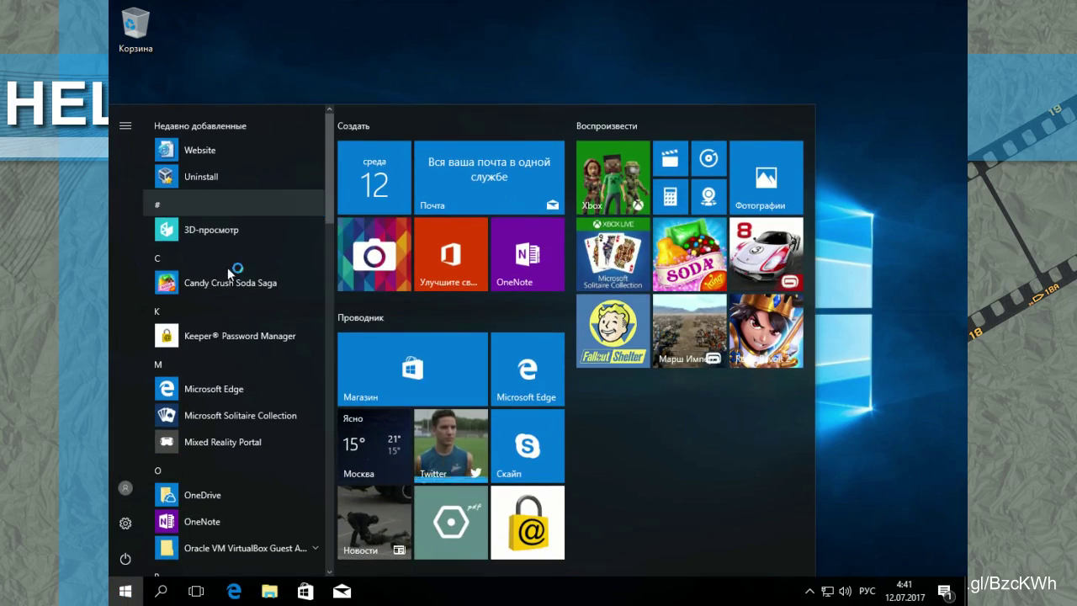
{"action": "scroll", "coordinate": [229, 274], "scroll_direction": "down", "scroll_amount": 3}
{"action": "scroll", "coordinate": [229, 273], "scroll_direction": "down", "scroll_amount": 1}
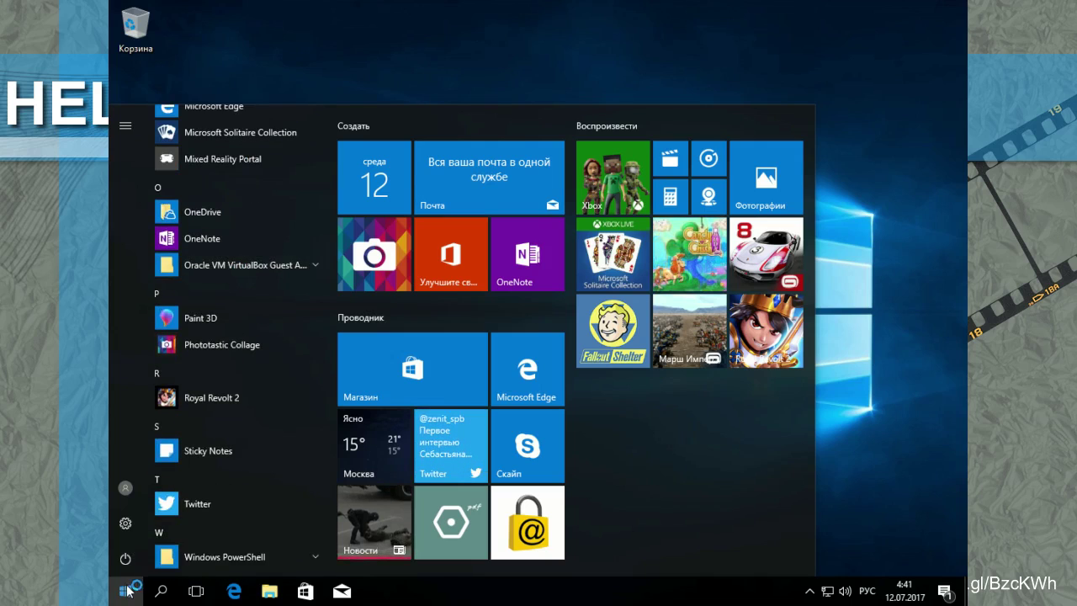
{"action": "left_click", "coordinate": [156, 596]}
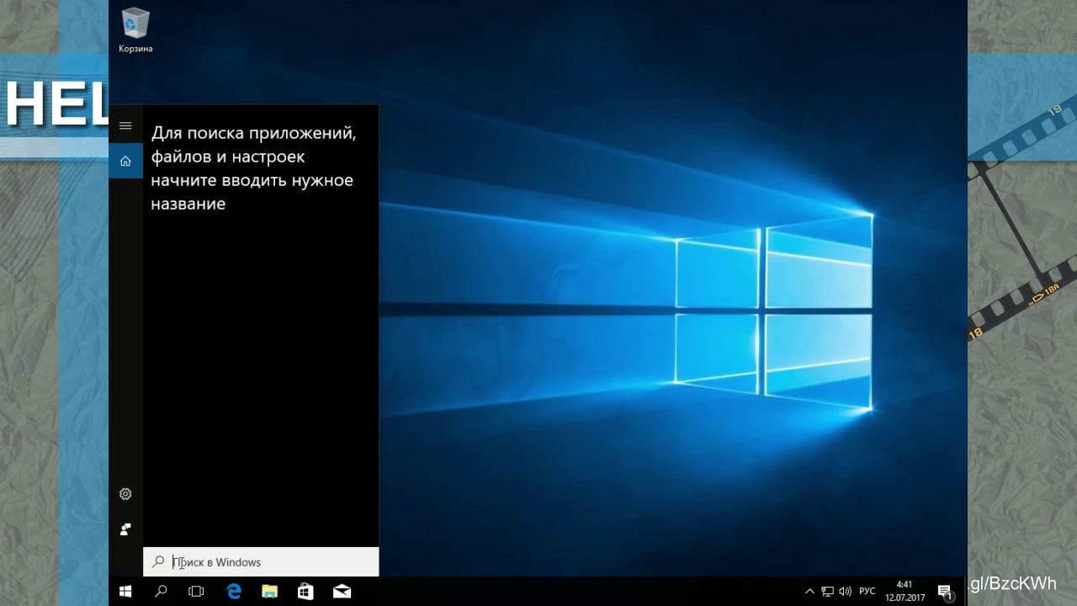
{"action": "key", "text": "alt+shift"}
{"action": "type", "text": "linu"}
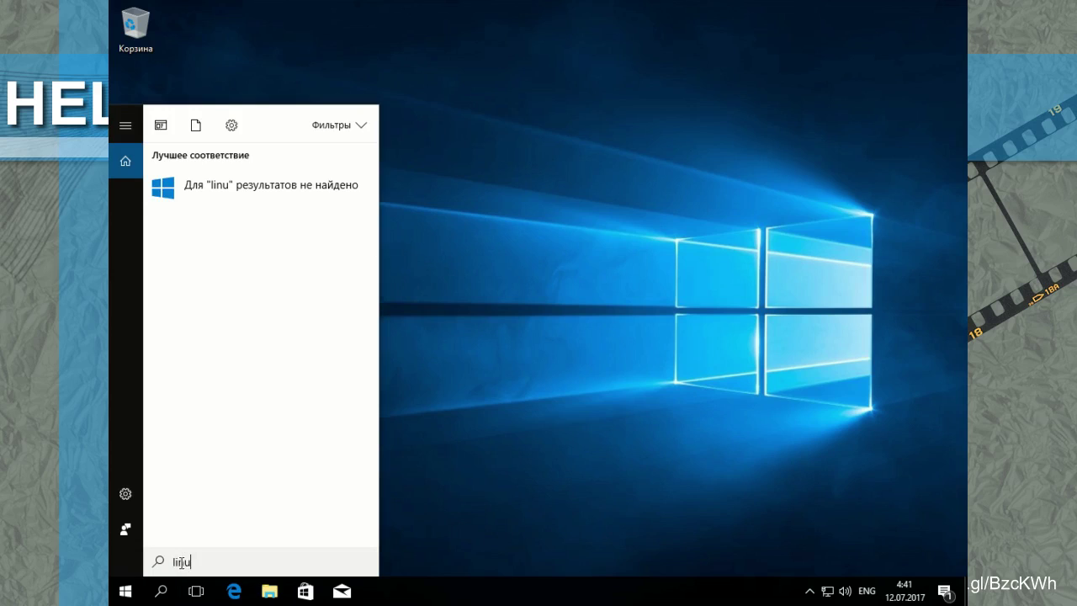
{"action": "key", "text": "BackSpace"}
{"action": "key", "text": "BackSpace"}
{"action": "key", "text": "BackSpace"}
{"action": "key", "text": "BackSpace"}
Step: Search for 'bash' after trying 'ubu' and 'shell', and run it
{"action": "type", "text": "ubu"}
{"action": "key", "text": "BackSpace"}
{"action": "key", "text": "BackSpace"}
{"action": "key", "text": "BackSpace"}
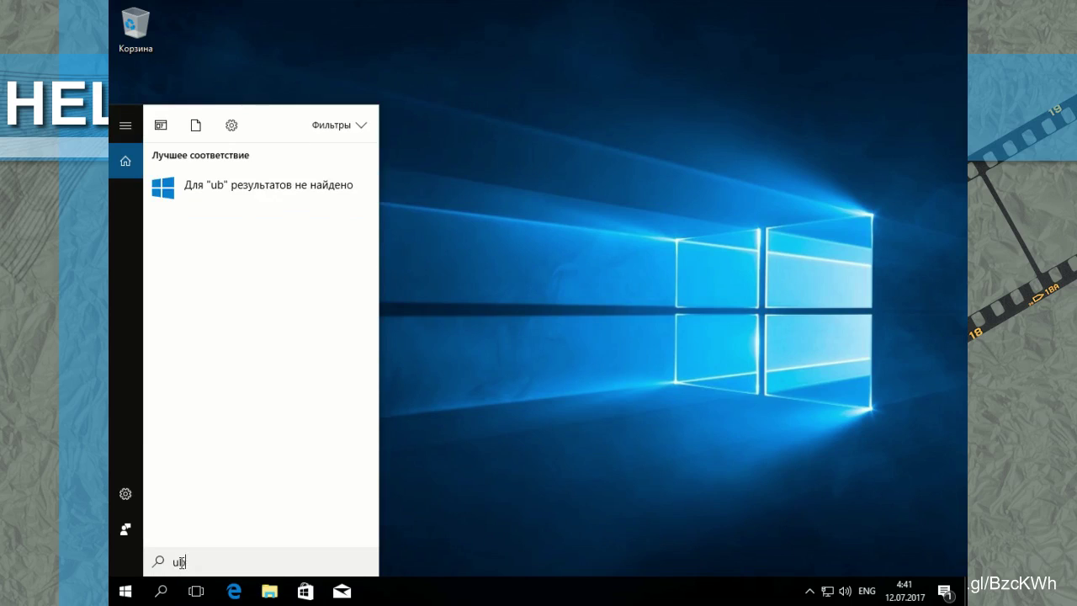
{"action": "type", "text": "shell"}
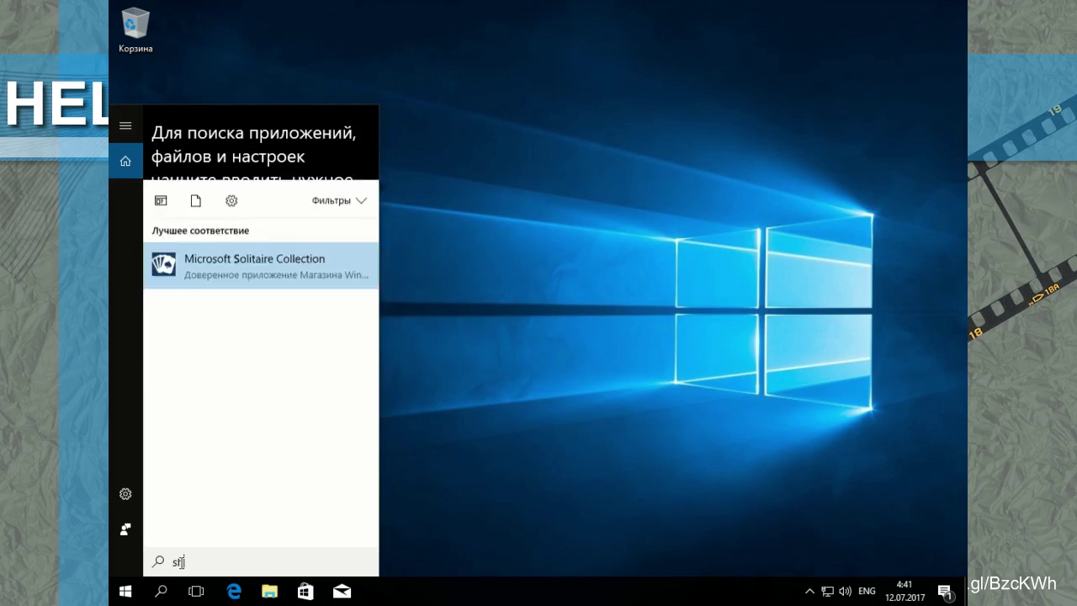
{"action": "key", "text": "BackSpace"}
{"action": "key", "text": "BackSpace"}
{"action": "key", "text": "BackSpace"}
{"action": "key", "text": "BackSpace"}
{"action": "key", "text": "BackSpace"}
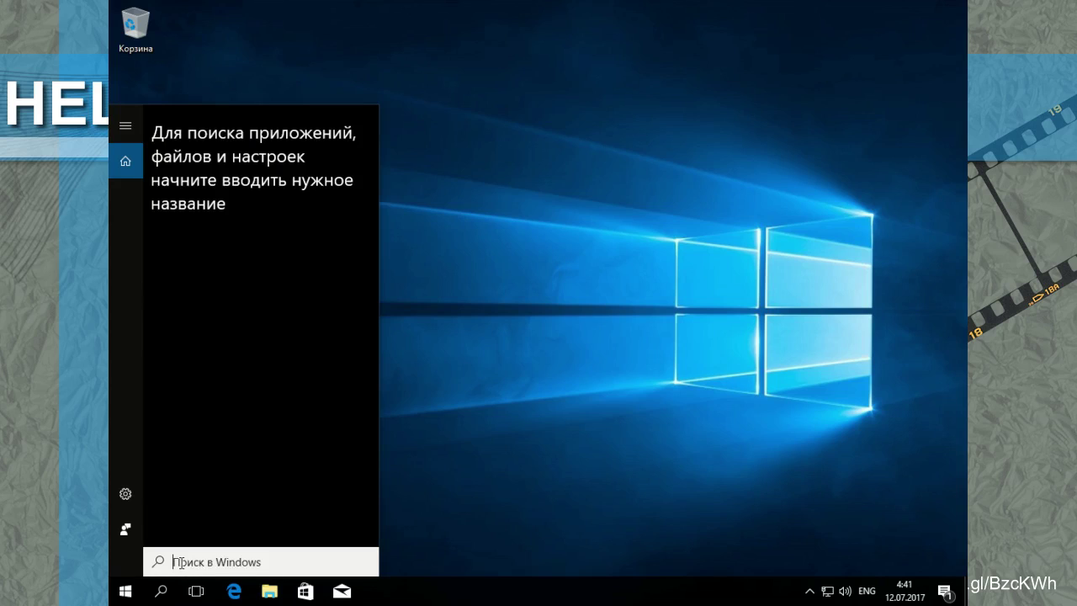
{"action": "type", "text": "bash"}
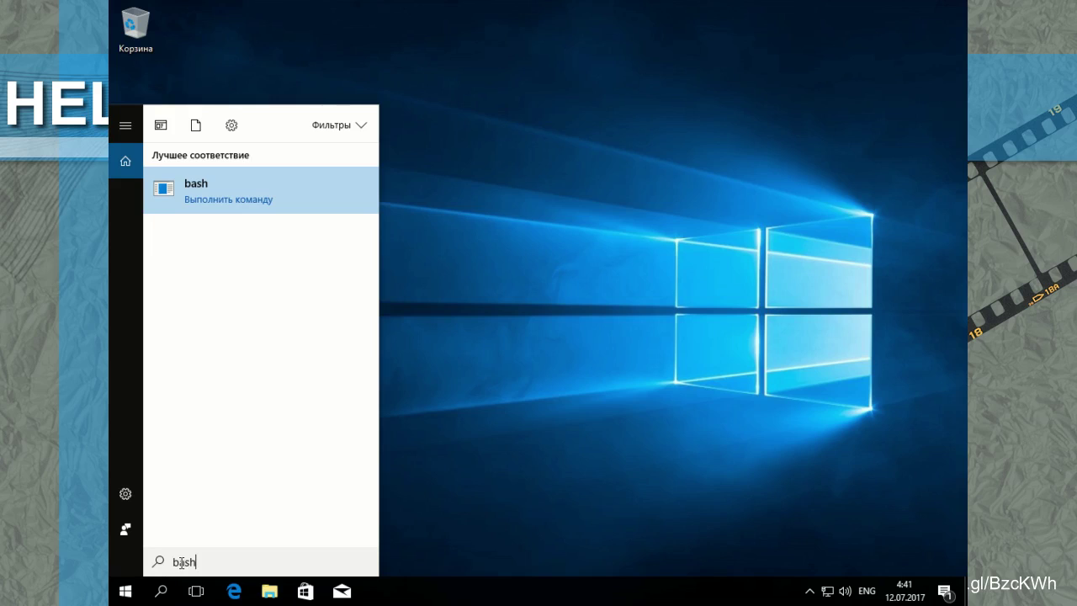
{"action": "key", "text": "Return"}
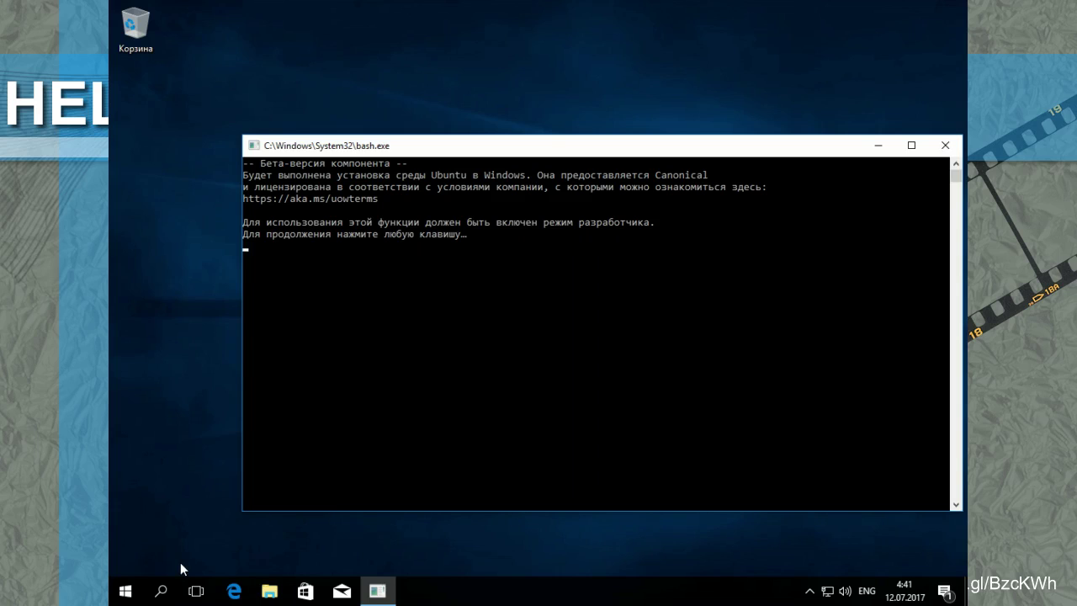
Step: Close the bash console, rerun 'bash' from search, and dismiss the developer-mode warning
{"action": "key", "text": "Return"}
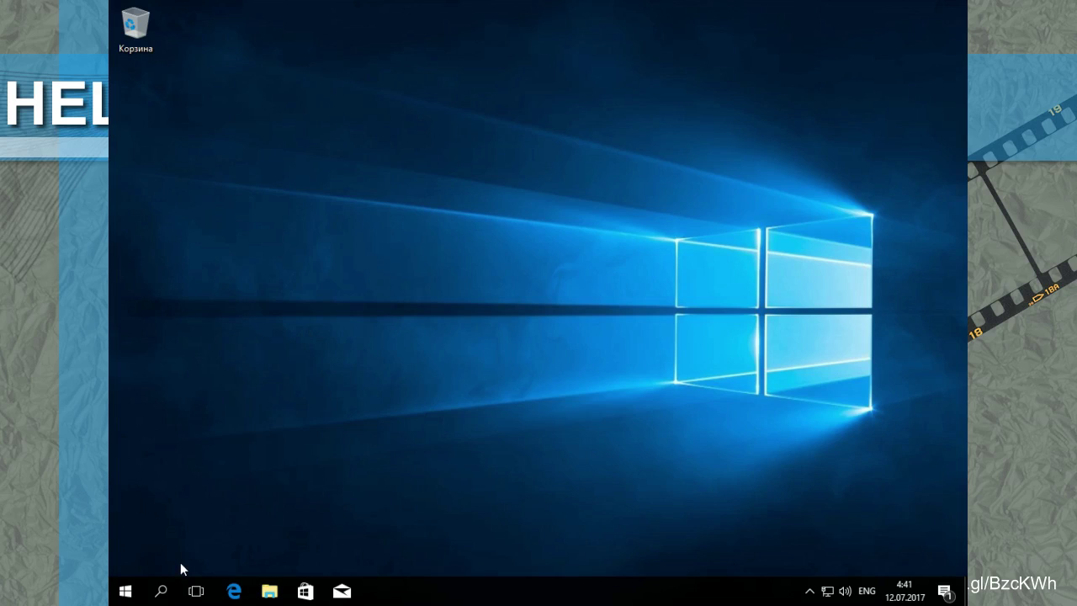
{"action": "left_click", "coordinate": [160, 590]}
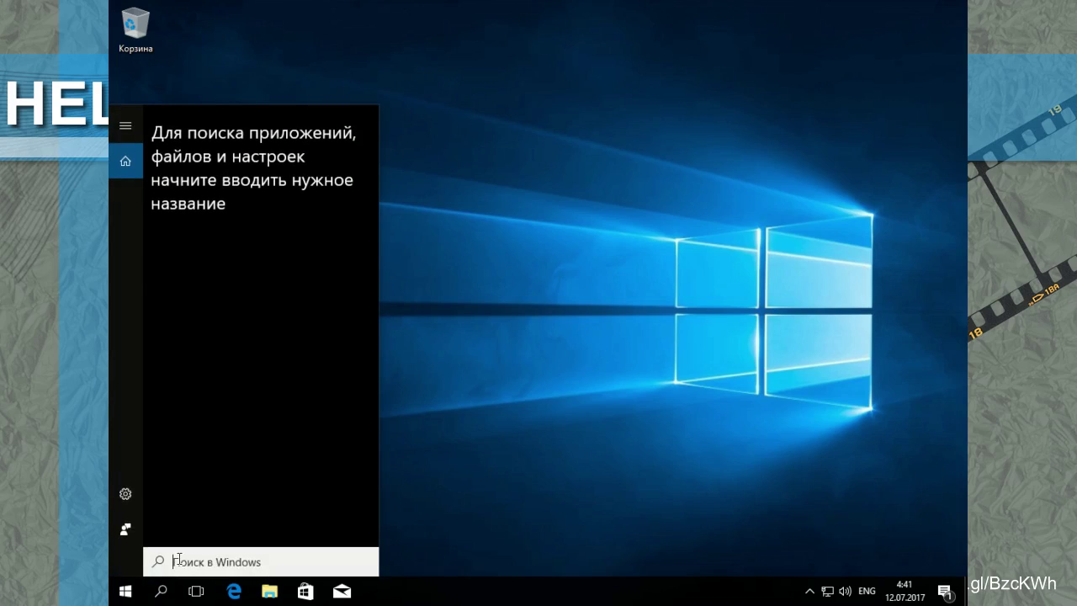
{"action": "type", "text": "bs"}
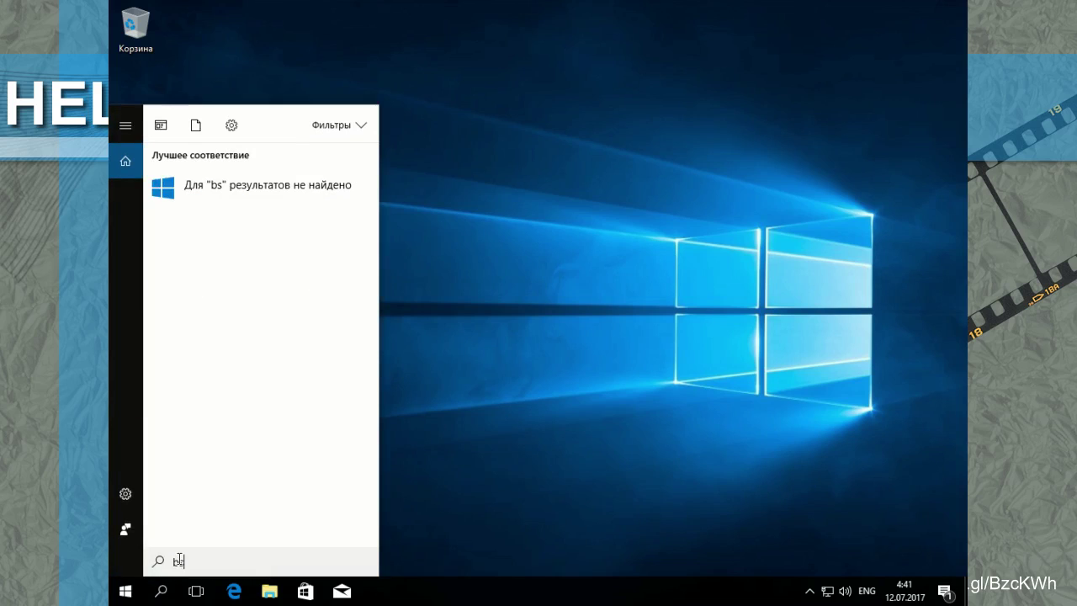
{"action": "key", "text": "BackSpace"}
{"action": "key", "text": "BackSpace"}
{"action": "type", "text": "bash"}
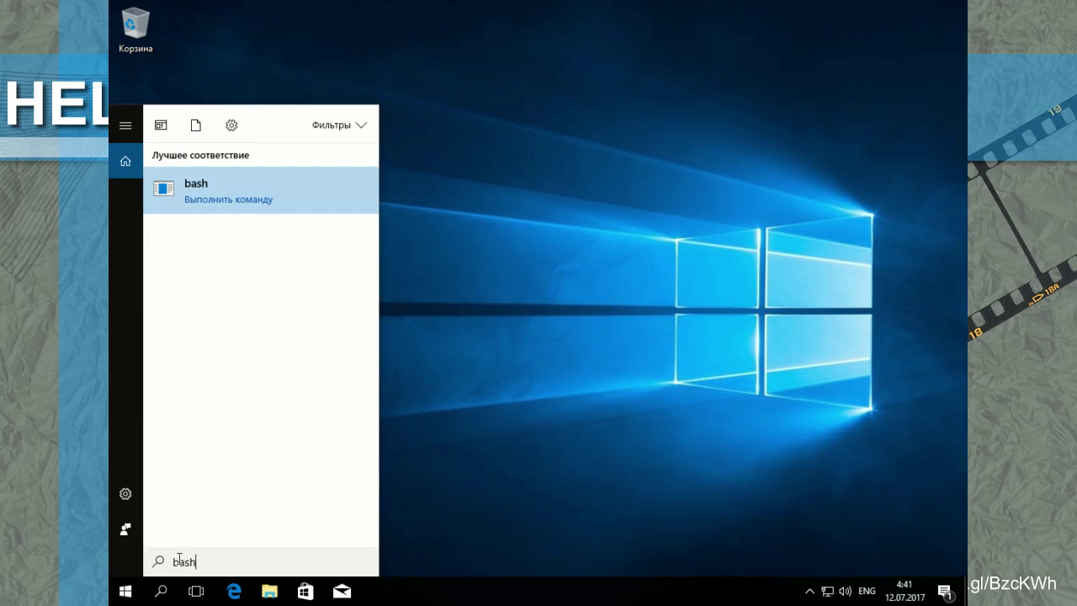
{"action": "key", "text": "Return"}
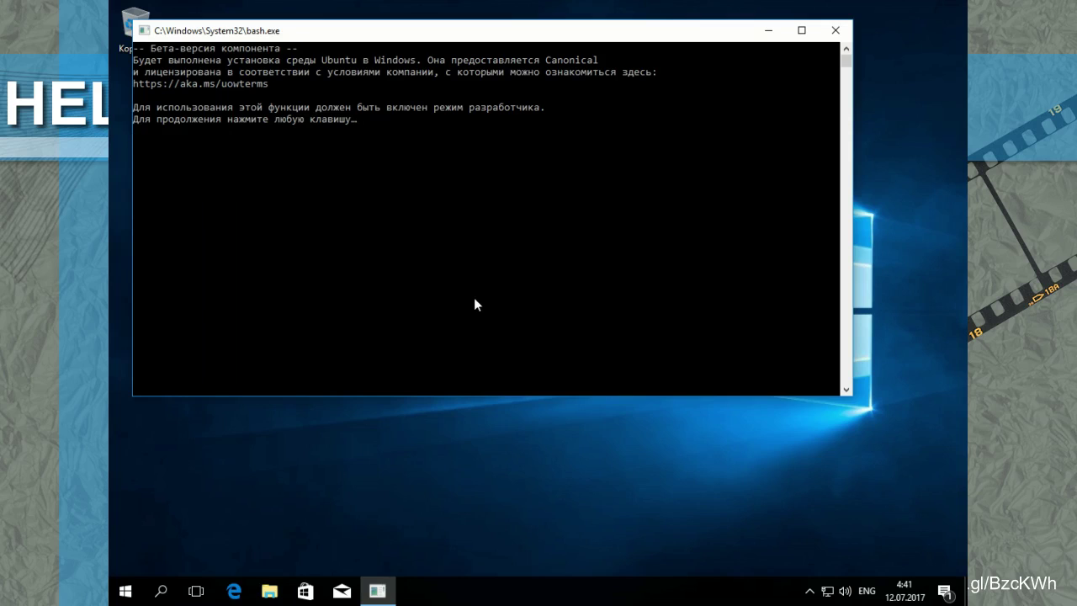
{"action": "key", "text": "Return"}
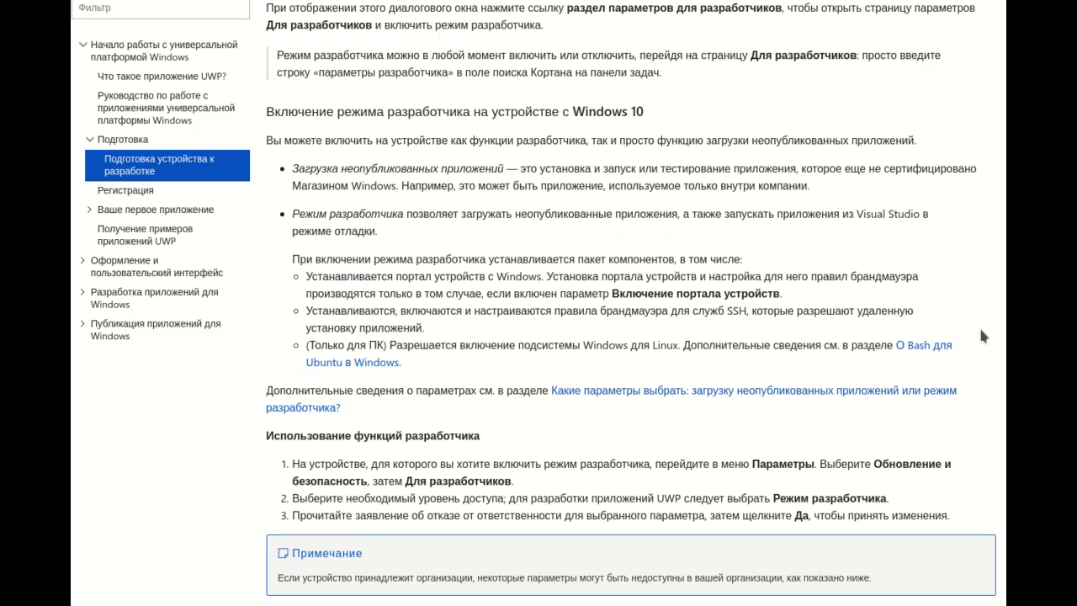
Step: Read the developer-mode instructions on the Docs page, then open All settings
{"action": "scroll", "coordinate": [981, 330], "scroll_direction": "down", "scroll_amount": 5}
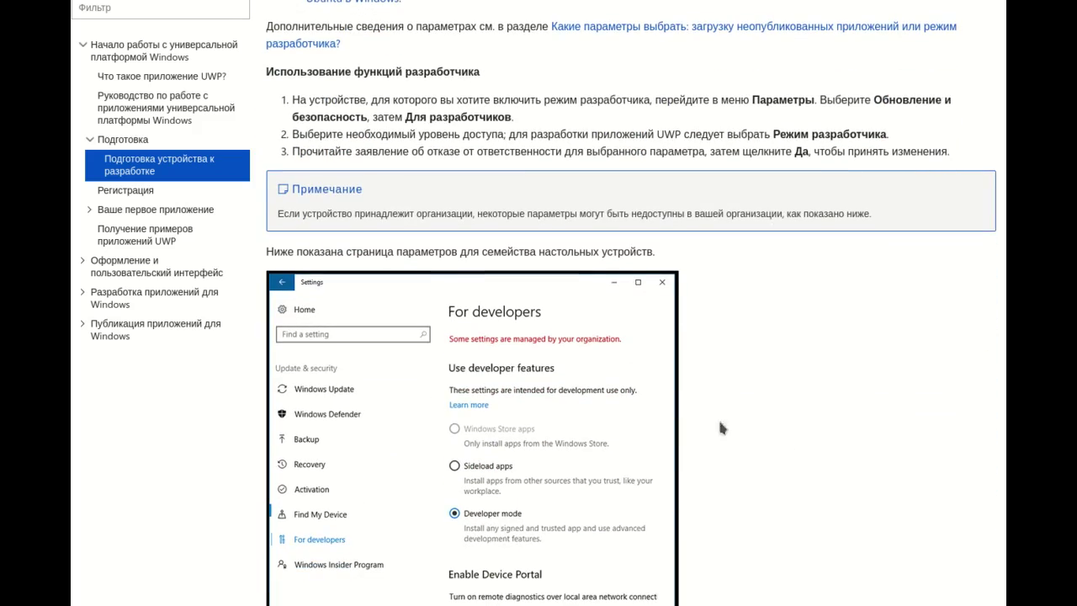
{"action": "scroll", "coordinate": [964, 430], "scroll_direction": "down", "scroll_amount": 3}
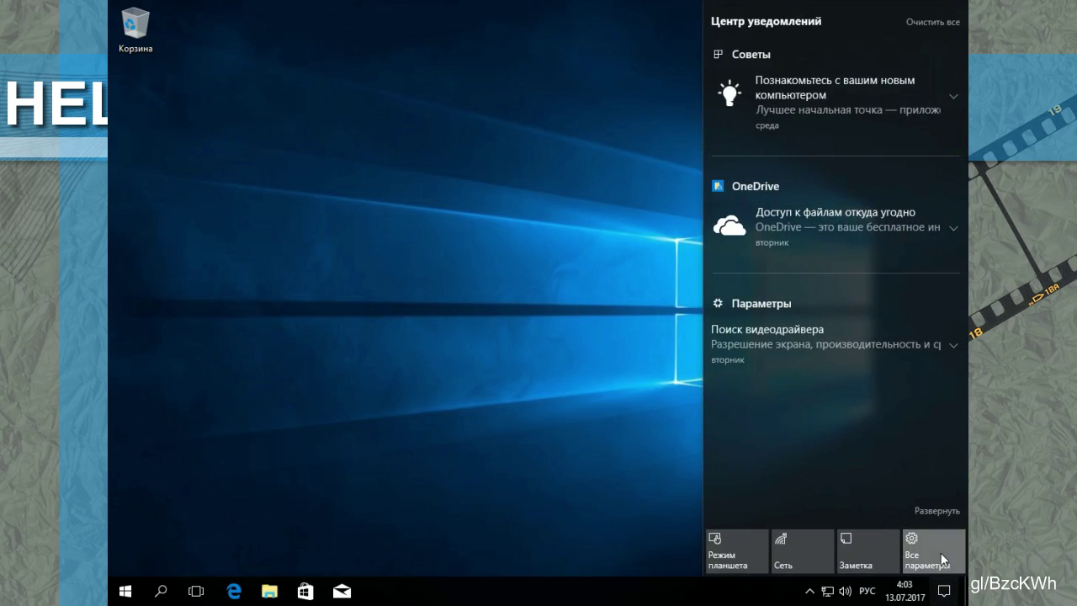
{"action": "left_click", "coordinate": [942, 557]}
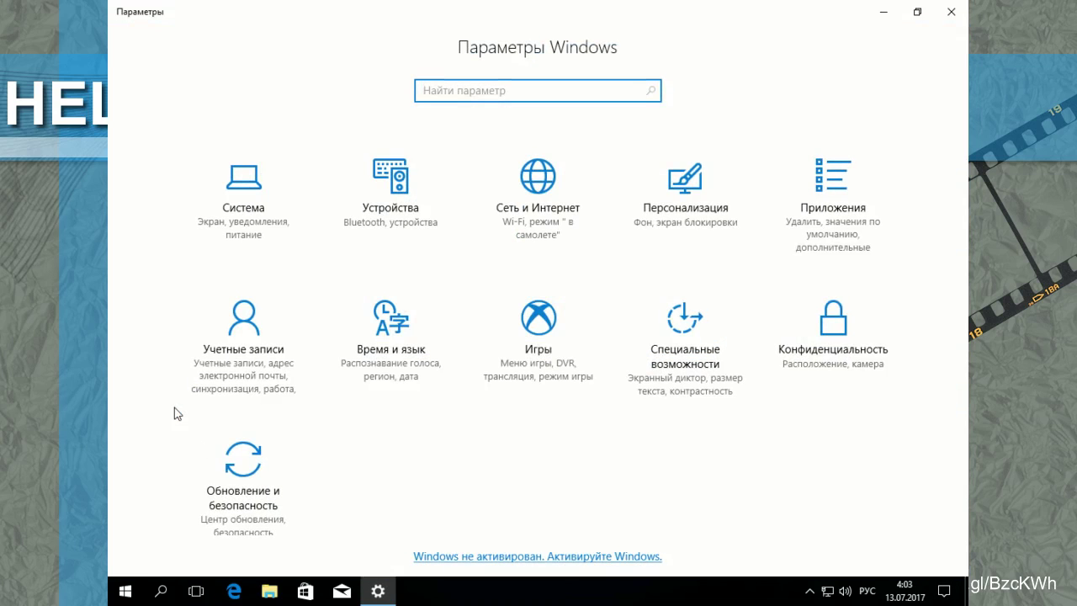
Step: Switch Windows to Developer mode under Update & security > For developers, confirming with Yes
{"action": "left_click", "coordinate": [261, 479]}
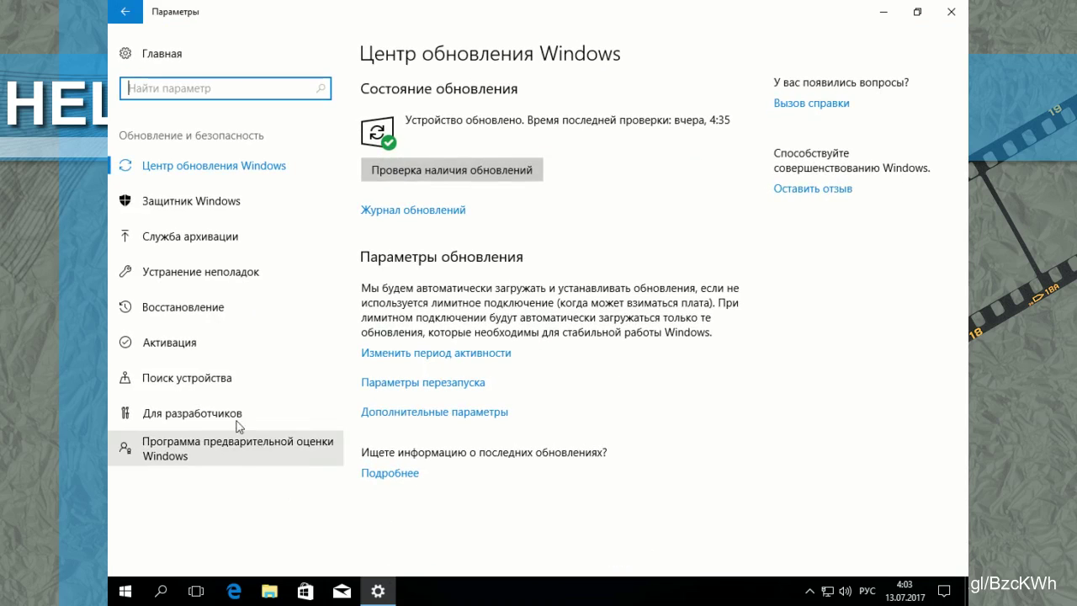
{"action": "left_click", "coordinate": [206, 405]}
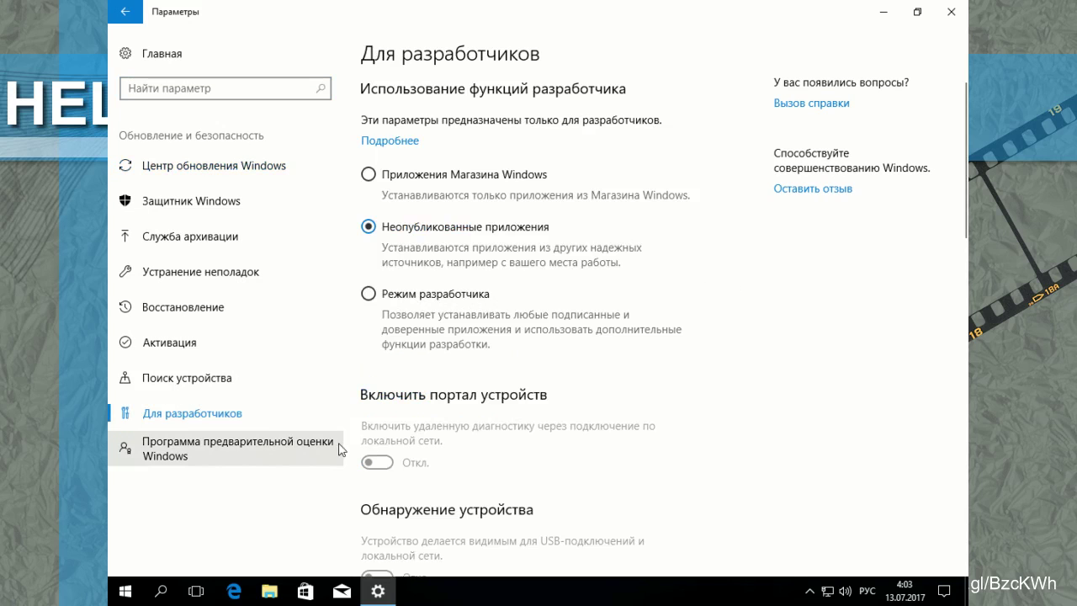
{"action": "left_click", "coordinate": [369, 293]}
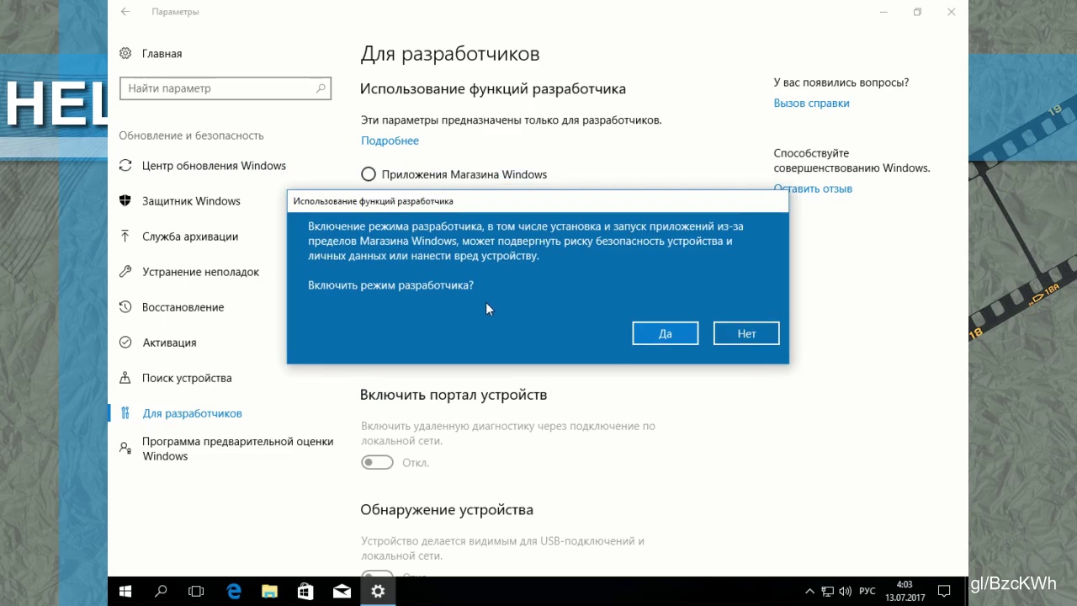
{"action": "left_click", "coordinate": [664, 334]}
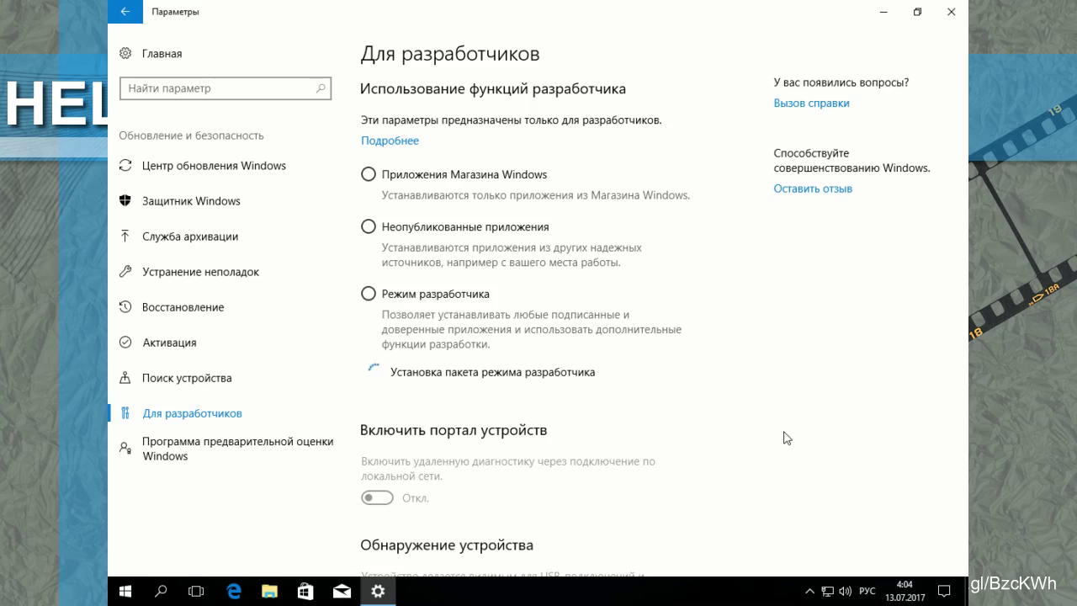
Step: Wait for the developer-mode package to finish installing, then close Settings
{"action": "scroll", "coordinate": [811, 329], "scroll_direction": "down", "scroll_amount": 1}
{"action": "scroll", "coordinate": [812, 329], "scroll_direction": "down", "scroll_amount": 3}
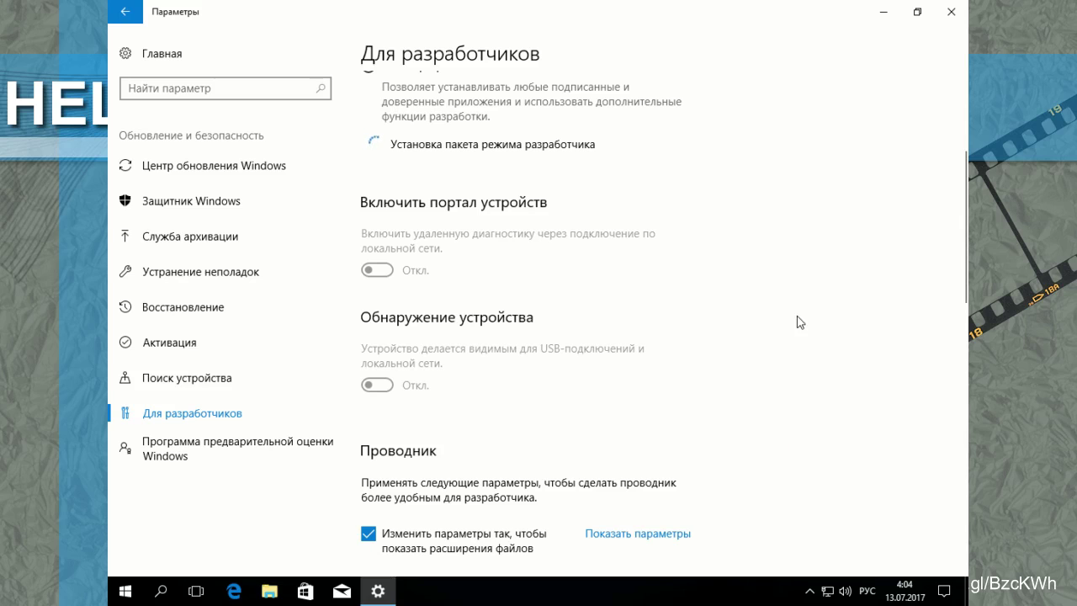
{"action": "scroll", "coordinate": [757, 346], "scroll_direction": "down", "scroll_amount": 2}
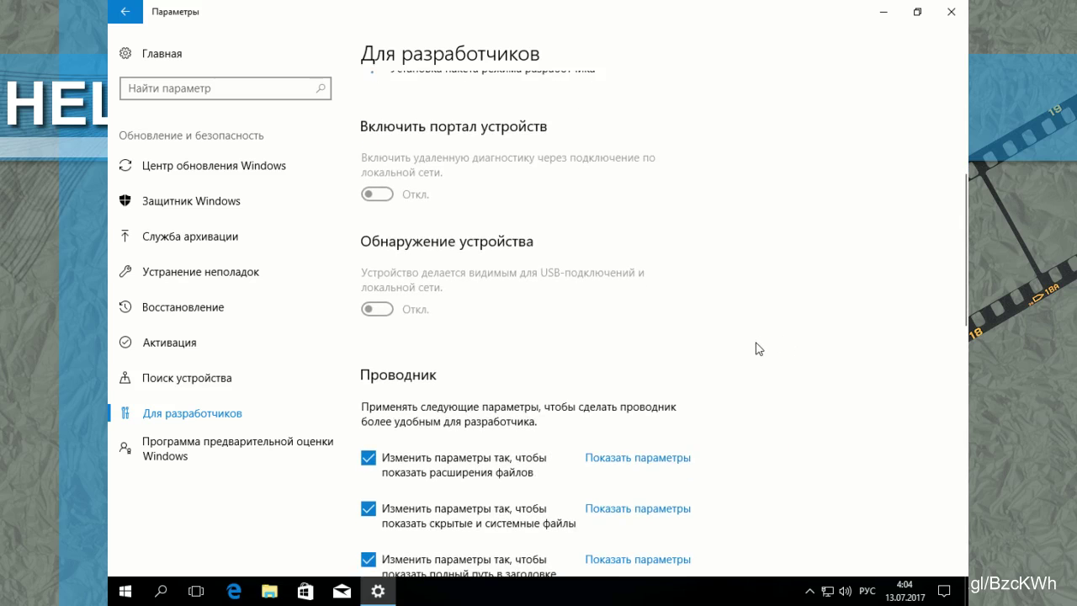
{"action": "scroll", "coordinate": [757, 349], "scroll_direction": "down", "scroll_amount": 5}
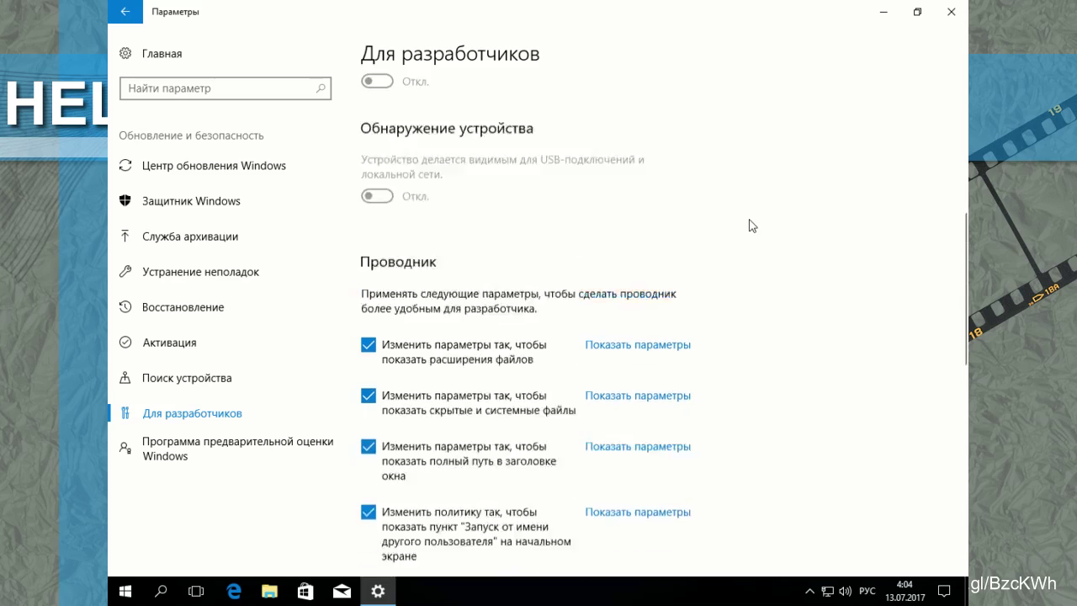
{"action": "scroll", "coordinate": [752, 226], "scroll_direction": "up", "scroll_amount": 5}
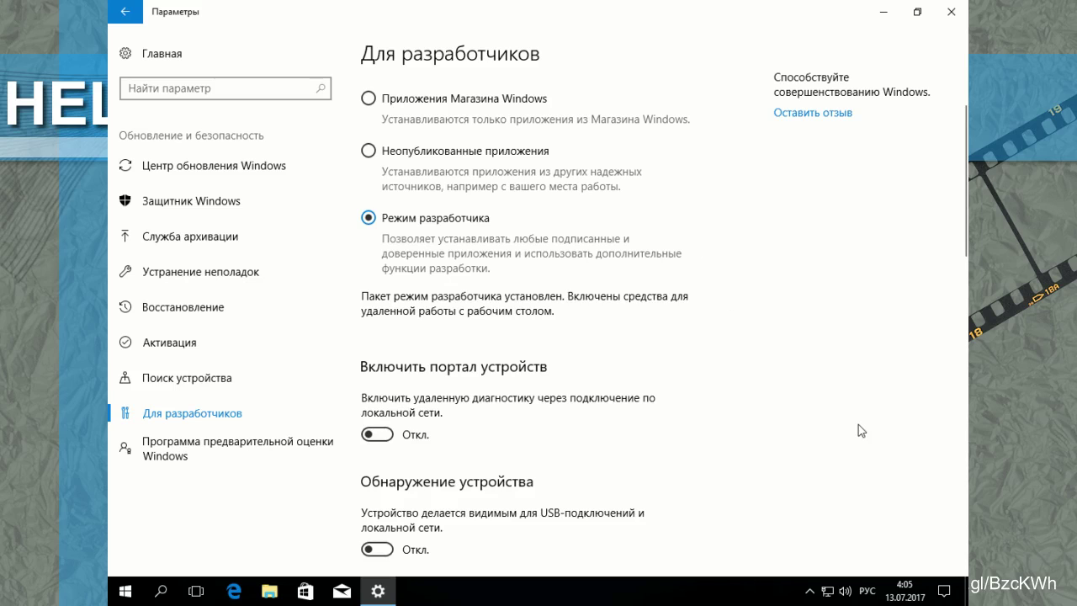
{"action": "left_click", "coordinate": [949, 17]}
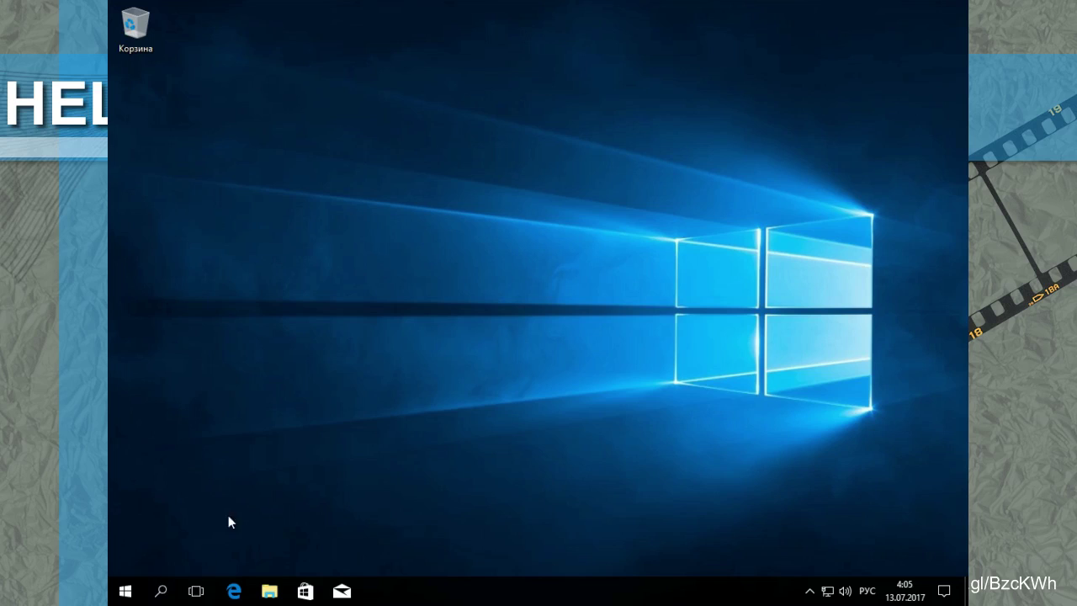
Step: Launch bash from the taskbar search with the keyboard switched to English
{"action": "left_click", "coordinate": [160, 591]}
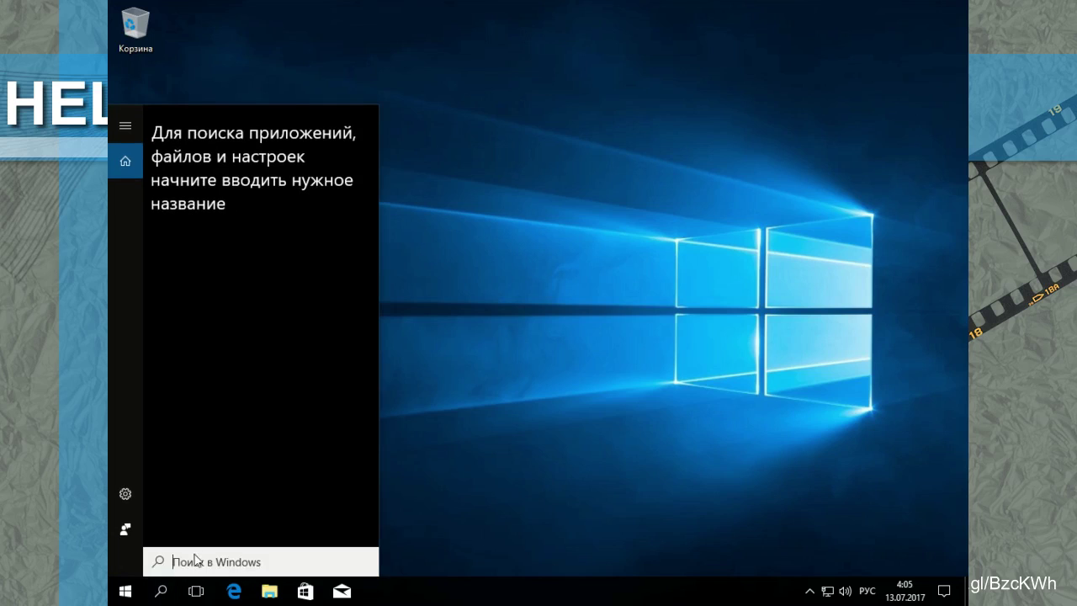
{"action": "key", "text": "alt+shift"}
{"action": "type", "text": "bash"}
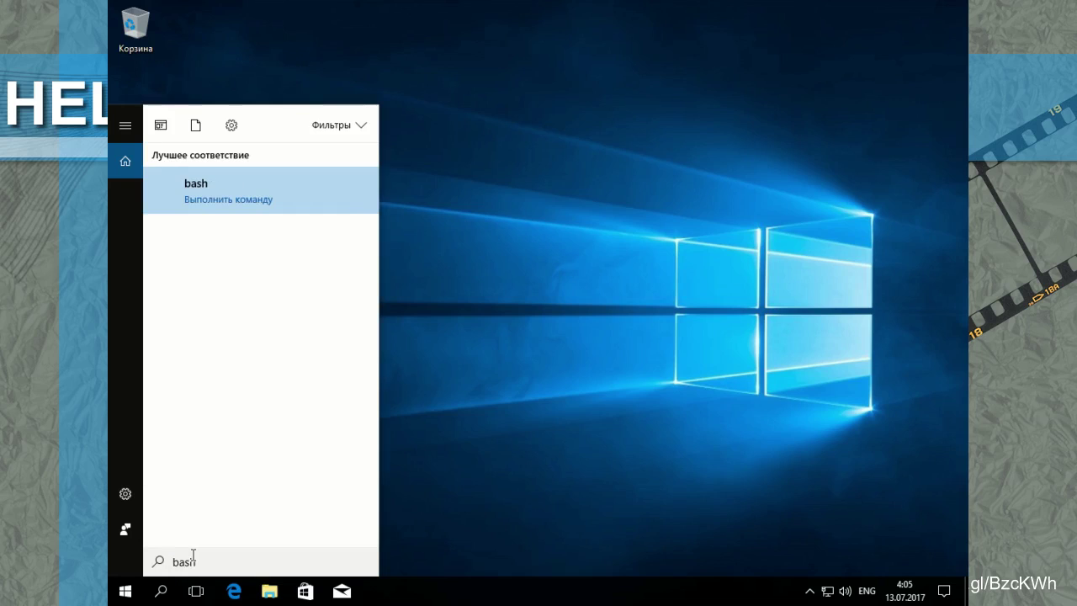
{"action": "key", "text": "Return"}
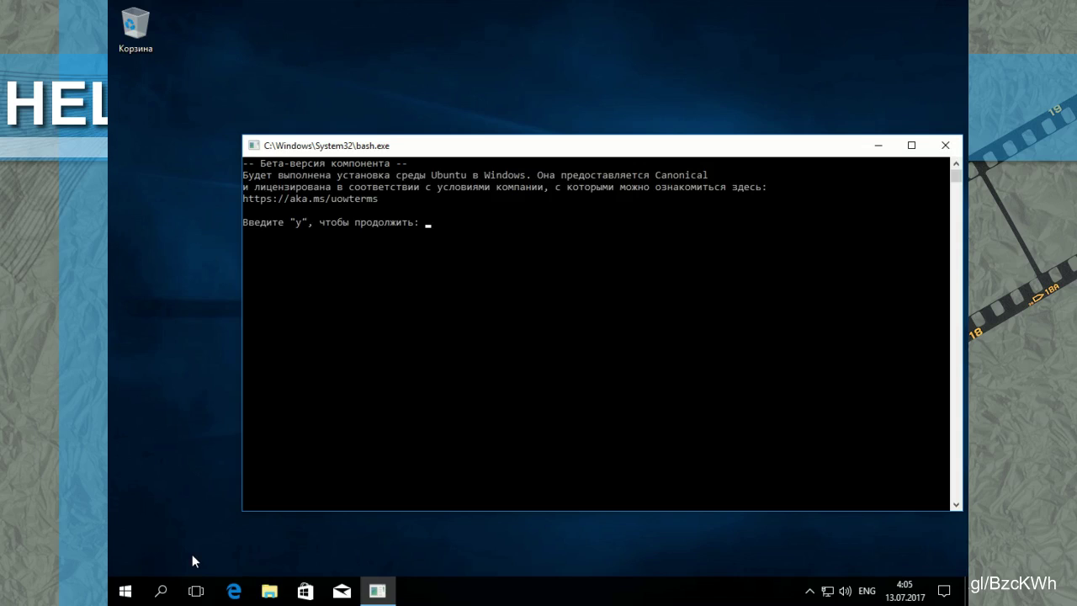
Step: Answer y to download and install Ubuntu, then y again to accept the locale change
{"action": "type", "text": "y"}
{"action": "key", "text": "Return"}
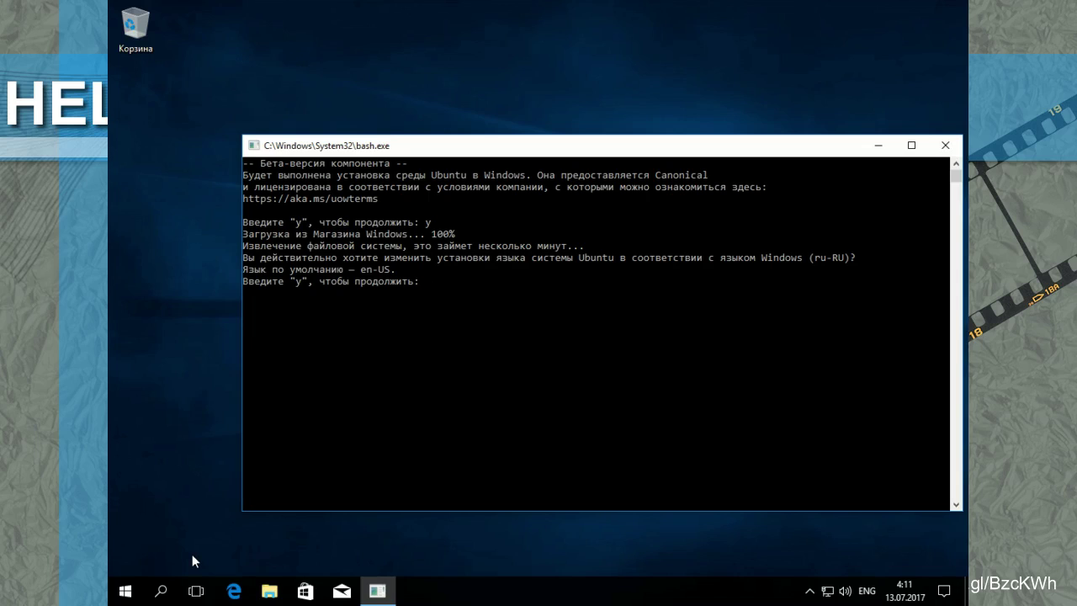
{"action": "type", "text": "y"}
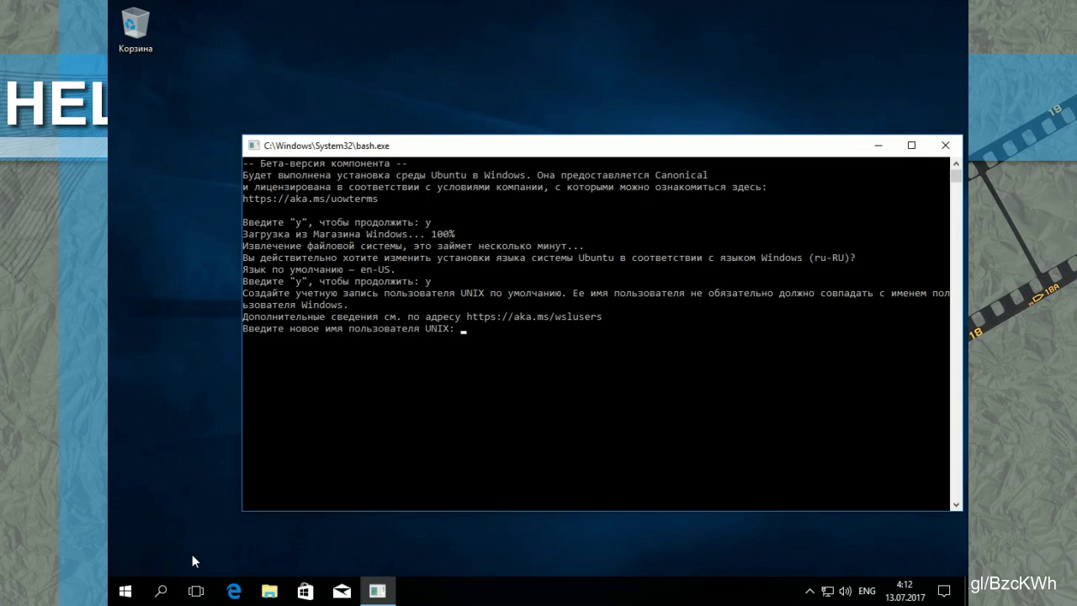
Step: Enter 'administrator' as the new UNIX username and submit the account password
{"action": "type", "text": "administrator"}
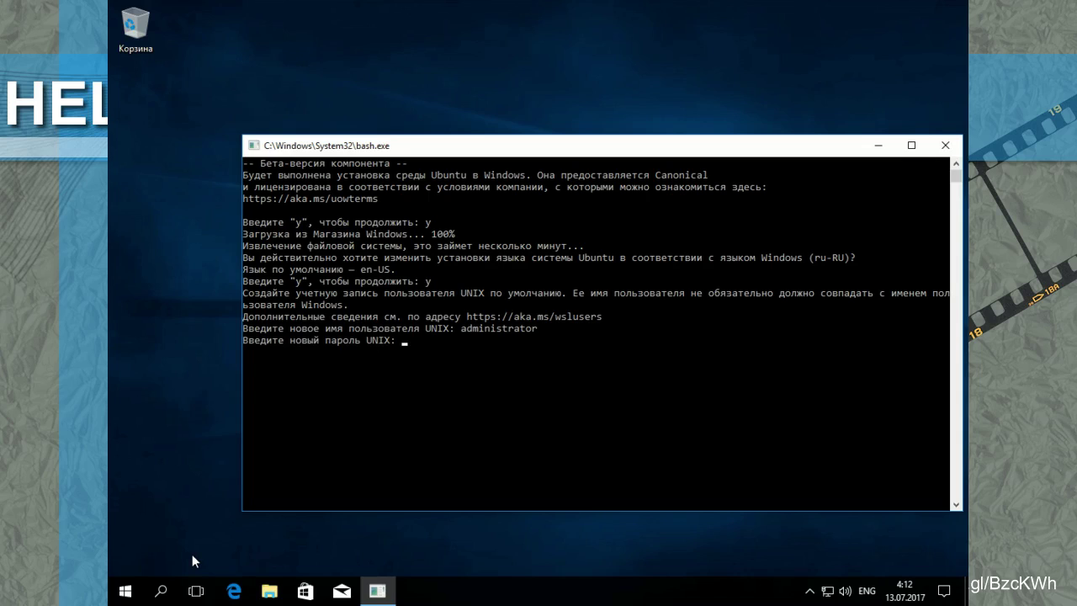
{"action": "key", "text": "Return"}
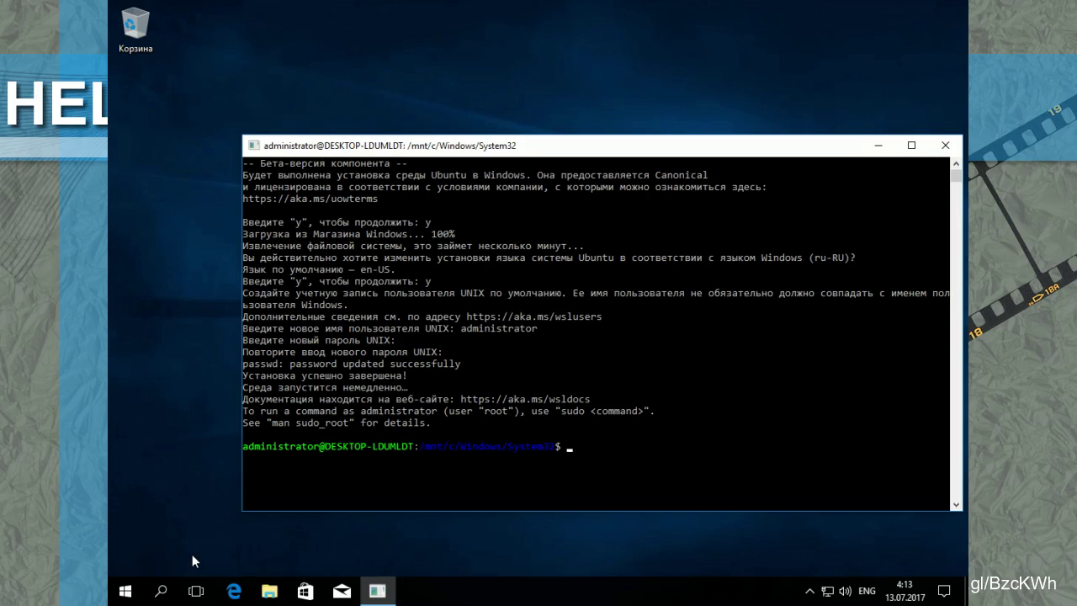
Step: List / with ls, become root via sudo su, and type apt-get install mc
{"action": "type", "text": "ls /"}
{"action": "key", "text": "Return"}
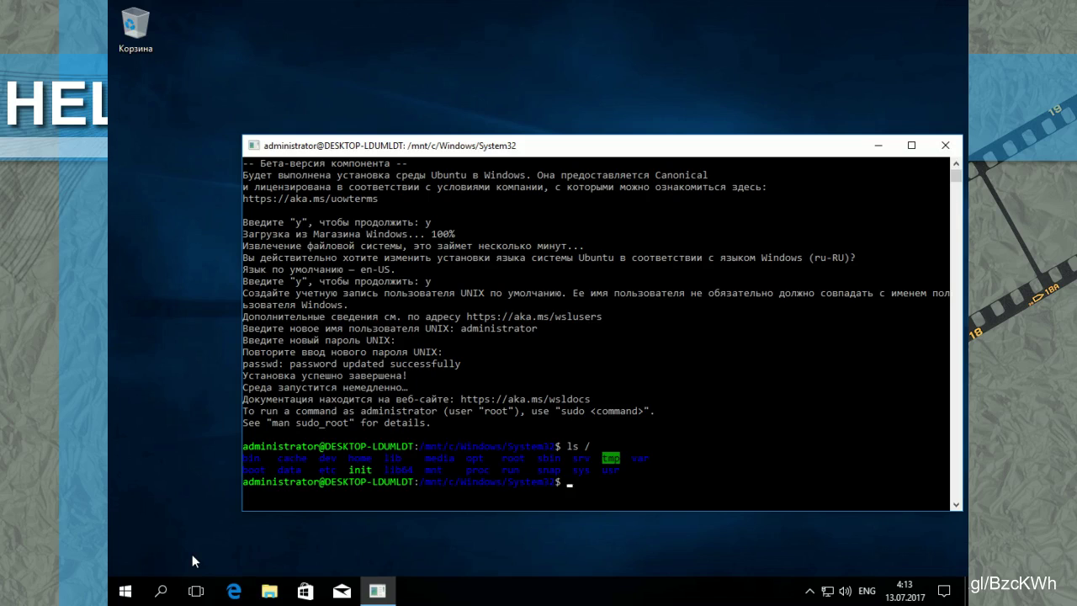
{"action": "type", "text": "sudo"}
{"action": "type", "text": "su"}
{"action": "key", "text": "Return"}
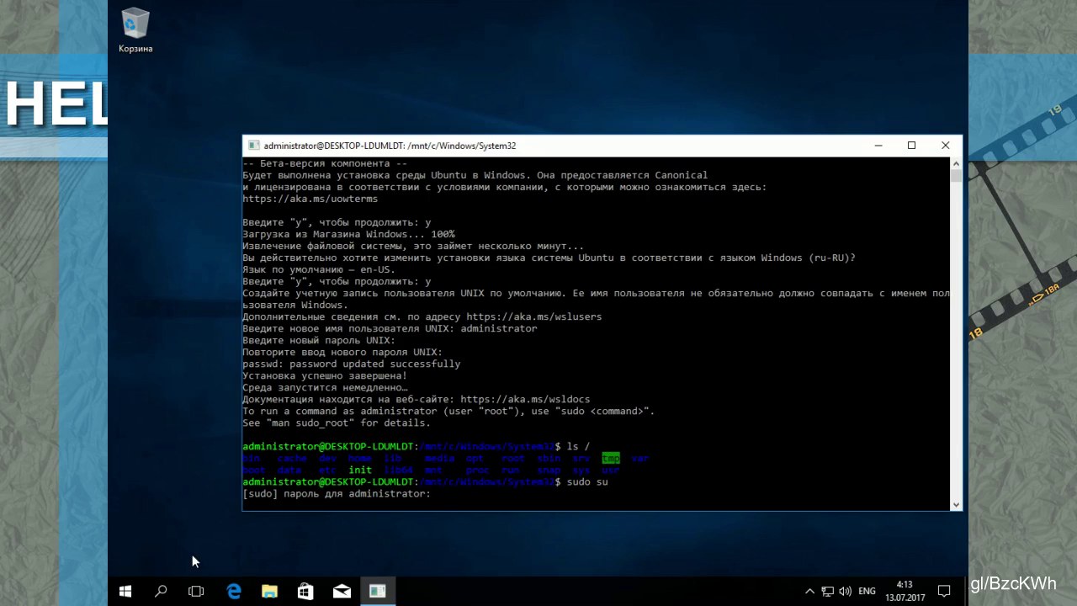
{"action": "key", "text": "Return"}
{"action": "type", "text": "apt"}
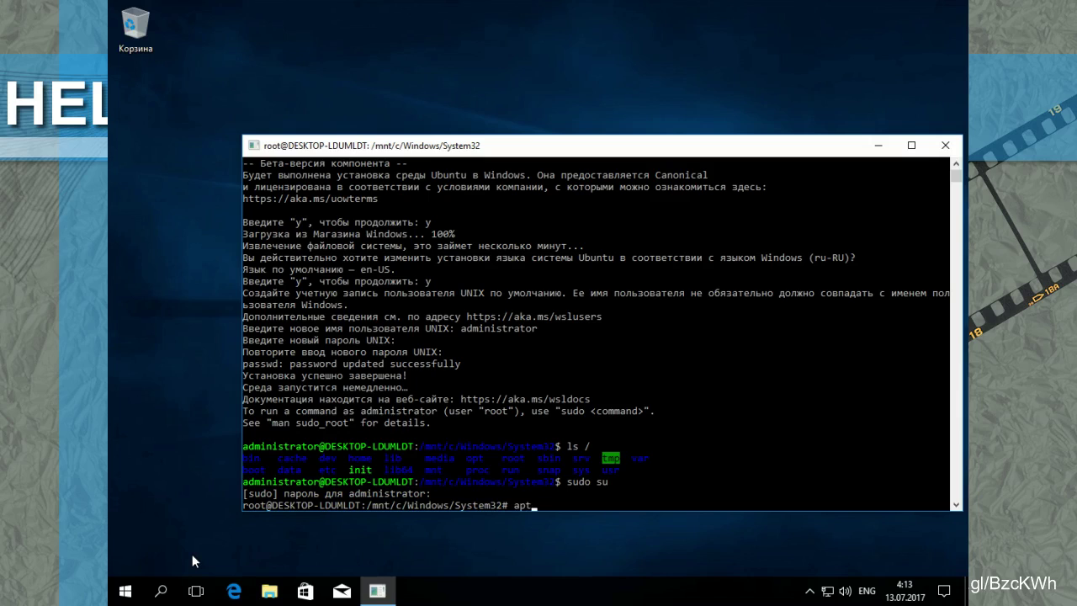
{"action": "type", "text": "-get install mc"}
Step: Run apt-get install mc and answer y to install it with mc-data, unzip and libssh2-1
{"action": "key", "text": "Return"}
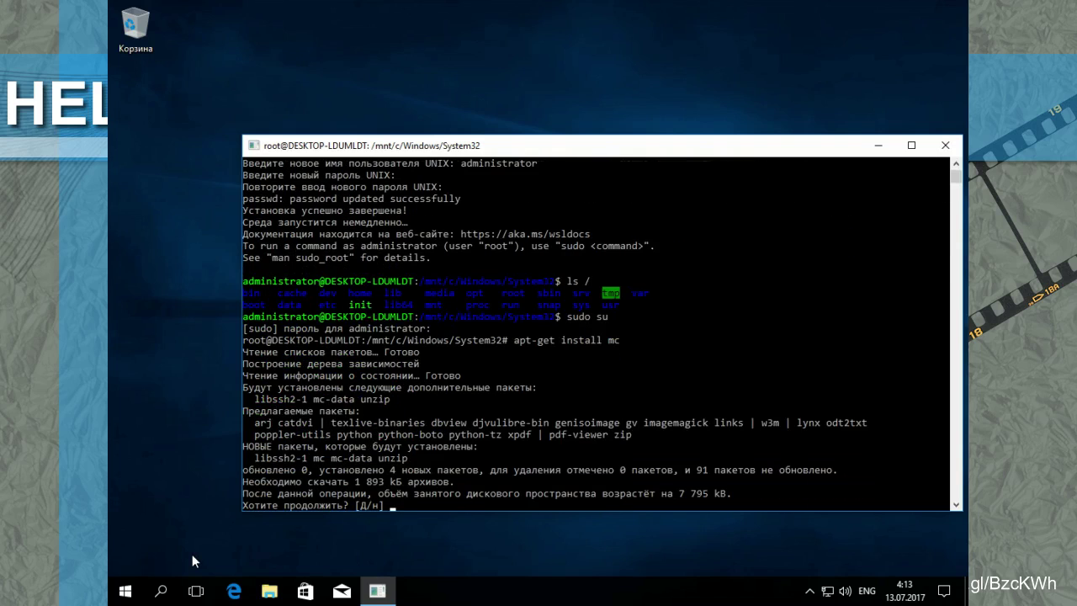
{"action": "type", "text": "y"}
{"action": "key", "text": "Return"}
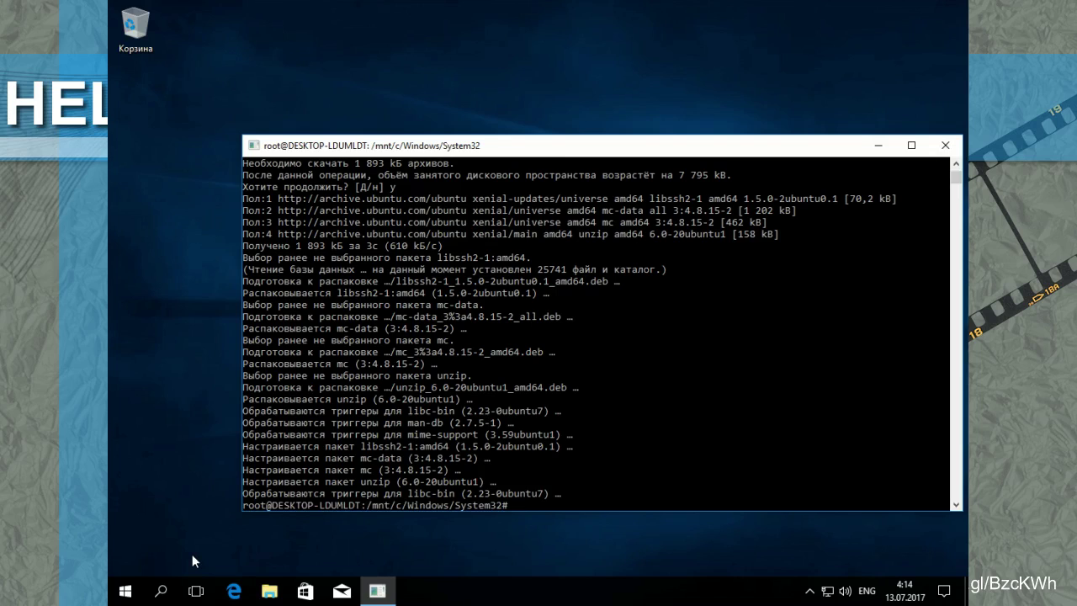
Step: Start mc and climb from System32 through /mnt/c and /mnt to the root directory
{"action": "type", "text": "mc"}
{"action": "key", "text": "Return"}
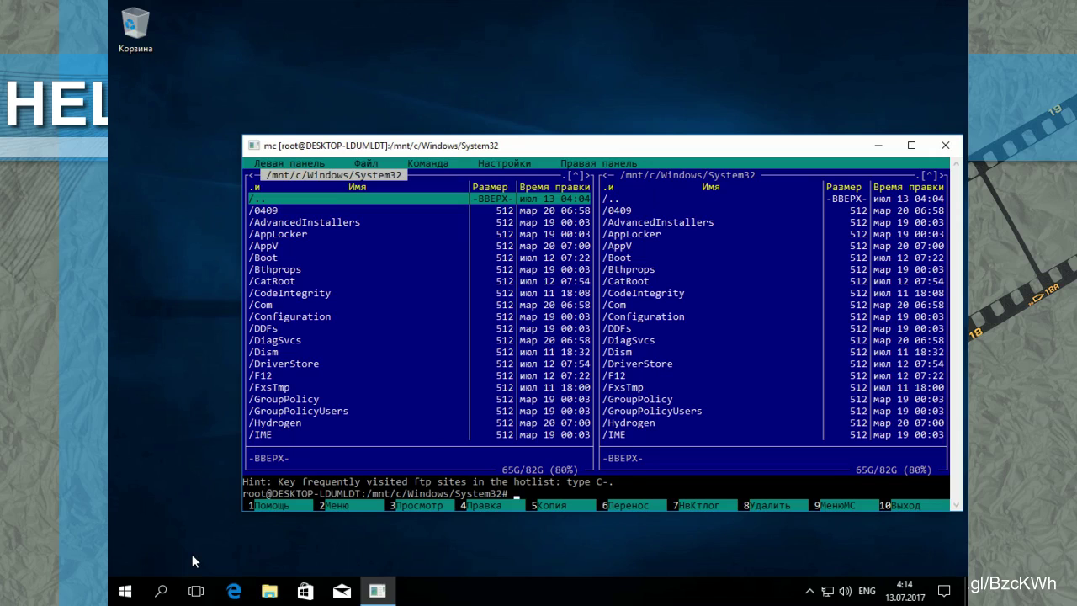
{"action": "key", "text": "Return"}
{"action": "key", "text": "Up"}
{"action": "key", "text": "Page_Up"}
{"action": "key", "text": "Page_Up"}
{"action": "key", "text": "Page_Up"}
{"action": "key", "text": "Return"}
{"action": "key", "text": "Page_Up"}
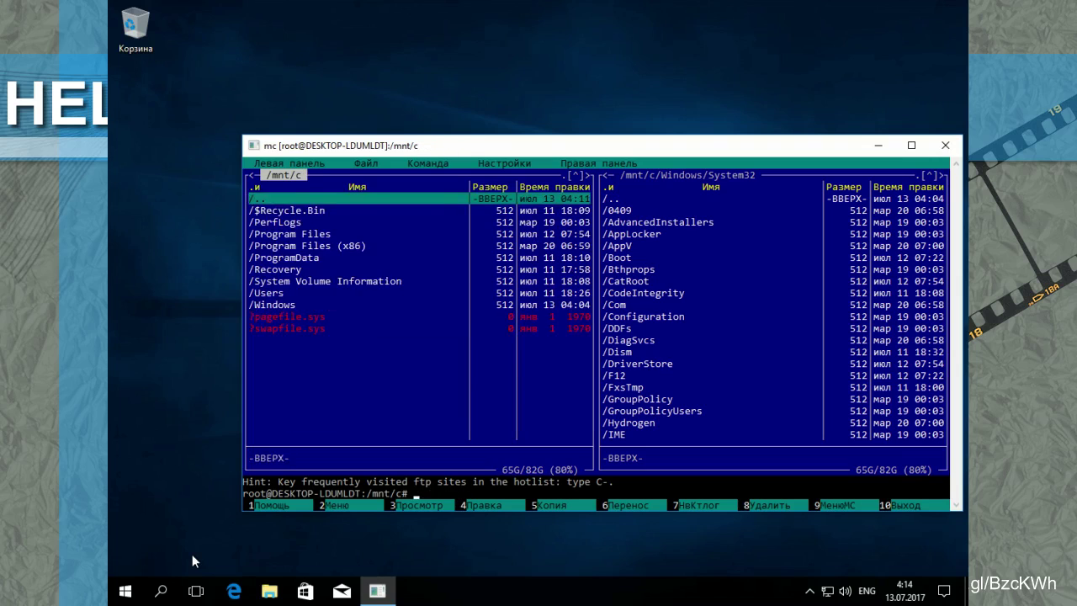
{"action": "key", "text": "Return"}
{"action": "key", "text": "Up"}
{"action": "key", "text": "Return"}
Step: Open /dev in Midnight Commander, look through its device entries, and return to /
{"action": "key", "text": "Up"}
{"action": "key", "text": "Up"}
{"action": "key", "text": "Up"}
{"action": "key", "text": "Up"}
{"action": "key", "text": "Up"}
{"action": "key", "text": "Up"}
{"action": "key", "text": "Up"}
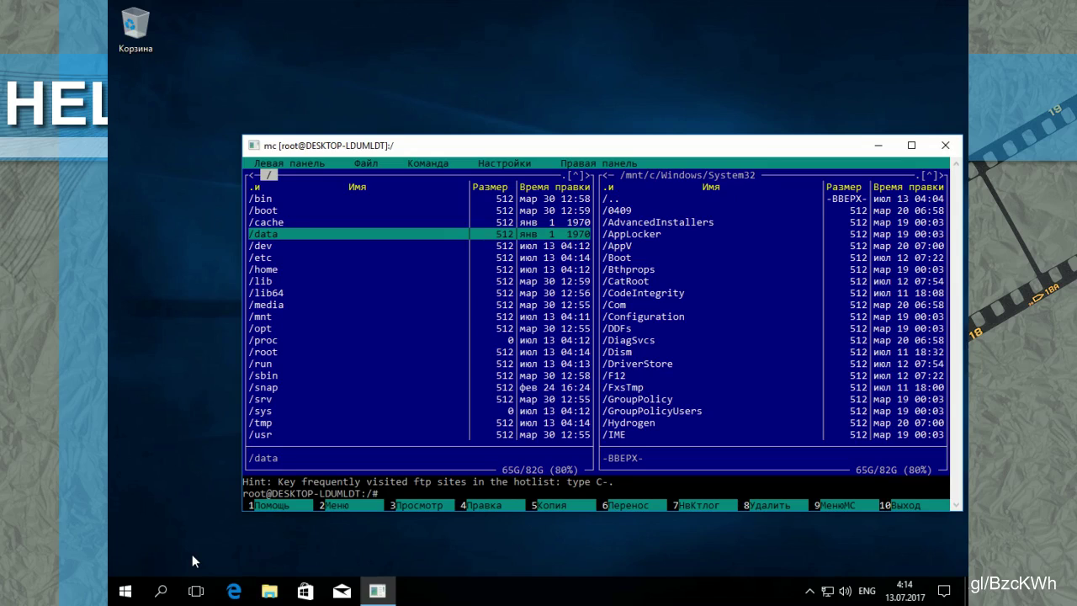
{"action": "key", "text": "Down"}
{"action": "key", "text": "Down"}
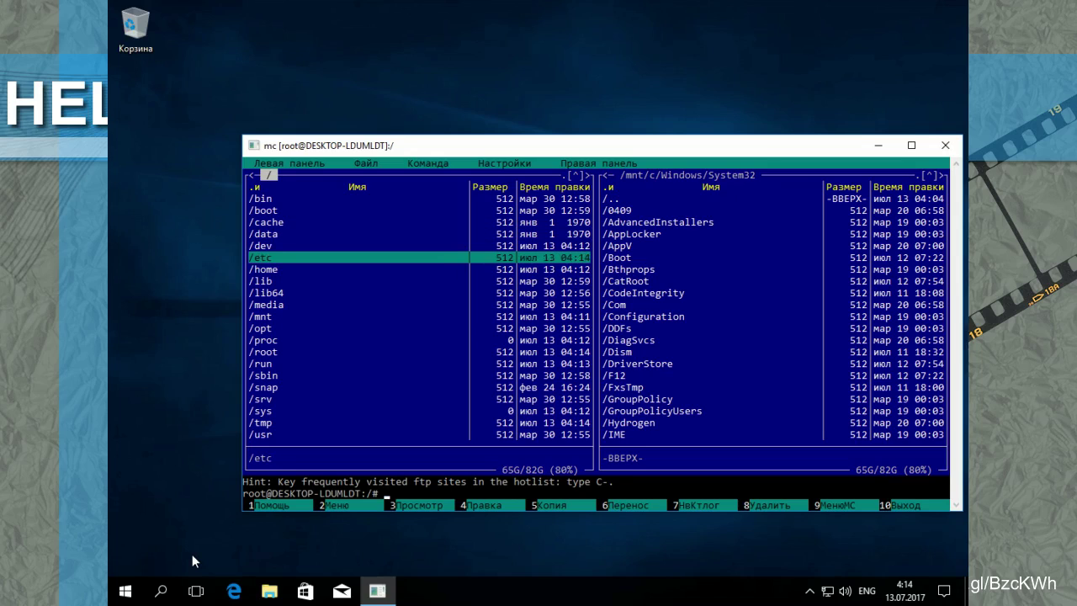
{"action": "key", "text": "Up"}
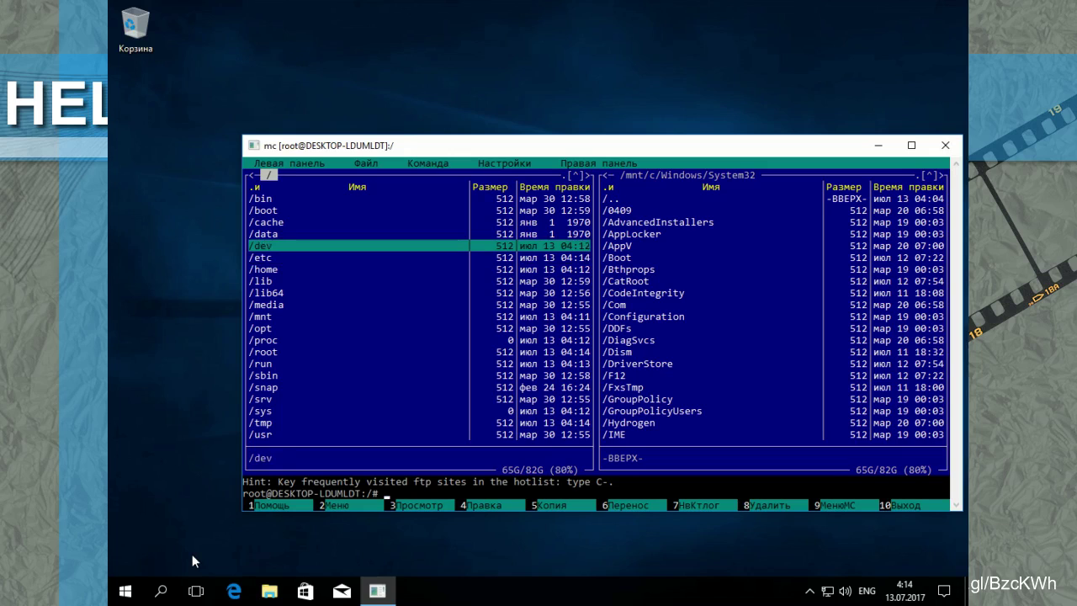
{"action": "key", "text": "Return"}
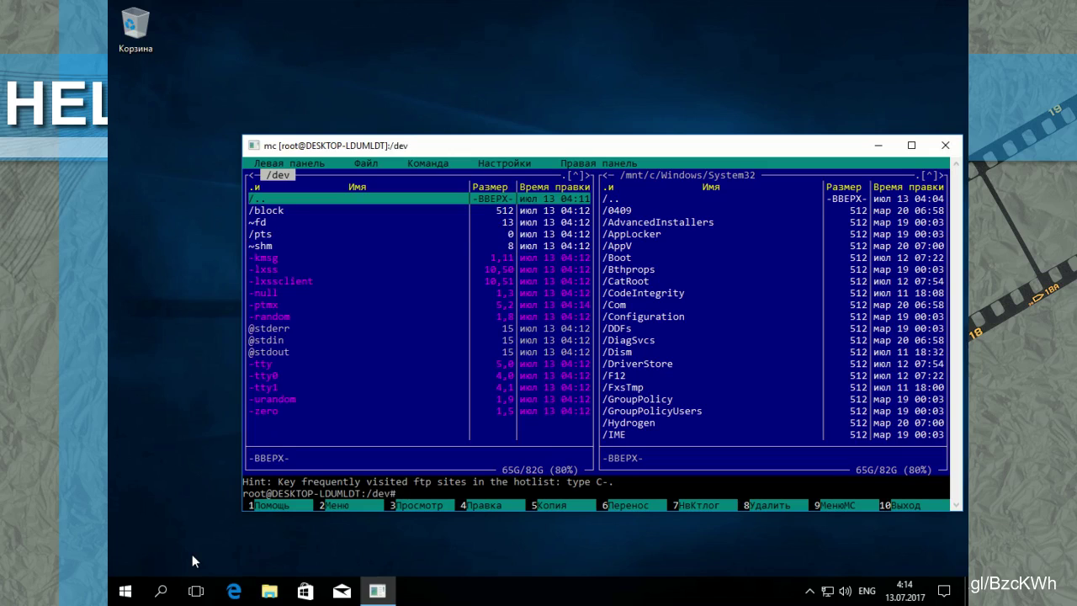
{"action": "key", "text": "Down"}
{"action": "key", "text": "Down"}
{"action": "key", "text": "Down"}
{"action": "key", "text": "Down"}
{"action": "key", "text": "Down"}
{"action": "key", "text": "Down"}
{"action": "key", "text": "Down"}
{"action": "key", "text": "Down"}
{"action": "key", "text": "Down"}
{"action": "key", "text": "Down"}
{"action": "key", "text": "Down"}
{"action": "key", "text": "Down"}
{"action": "key", "text": "Down"}
{"action": "key", "text": "Down"}
{"action": "key", "text": "Down"}
{"action": "key", "text": "Down"}
{"action": "key", "text": "Down"}
{"action": "key", "text": "Down"}
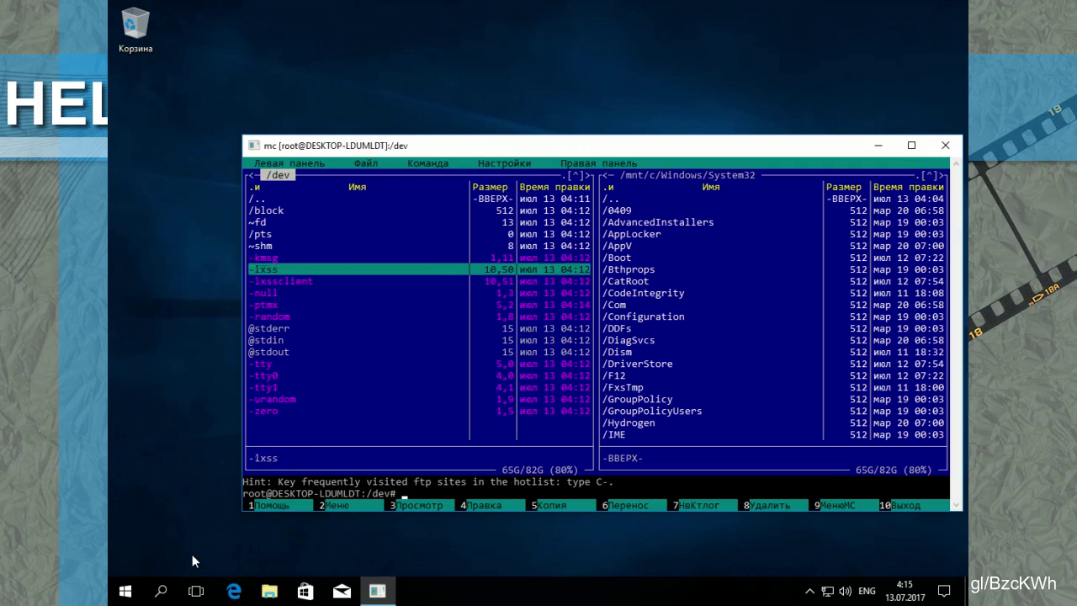
{"action": "key", "text": "Home"}
{"action": "key", "text": "Return"}
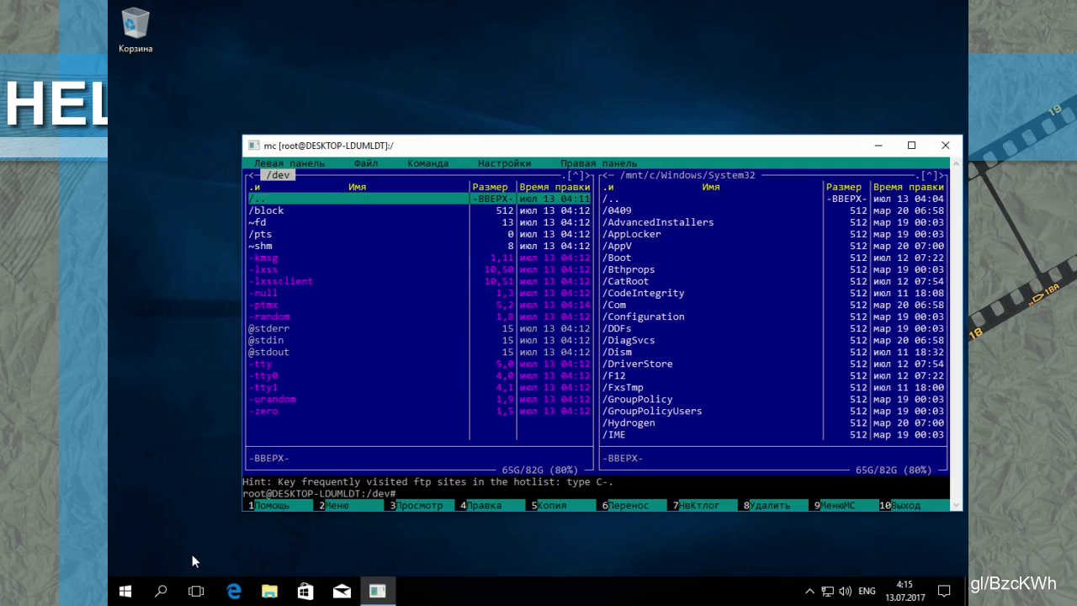
Step: Look into /data and /cache, return to /, and quit Midnight Commander with F10
{"action": "key", "text": "Up"}
{"action": "key", "text": "Return"}
{"action": "key", "text": "Return"}
{"action": "key", "text": "Up"}
{"action": "key", "text": "Return"}
{"action": "key", "text": "Return"}
{"action": "key", "text": "Down"}
{"action": "key", "text": "Down"}
{"action": "key", "text": "Down"}
{"action": "key", "text": "Down"}
{"action": "key", "text": "Down"}
{"action": "key", "text": "Down"}
{"action": "key", "text": "Down"}
{"action": "key", "text": "Down"}
{"action": "key", "text": "Down"}
{"action": "key", "text": "Down"}
{"action": "key", "text": "Down"}
{"action": "key", "text": "Down"}
{"action": "key", "text": "Down"}
{"action": "key", "text": "Down"}
{"action": "key", "text": "Down"}
{"action": "key", "text": "Down"}
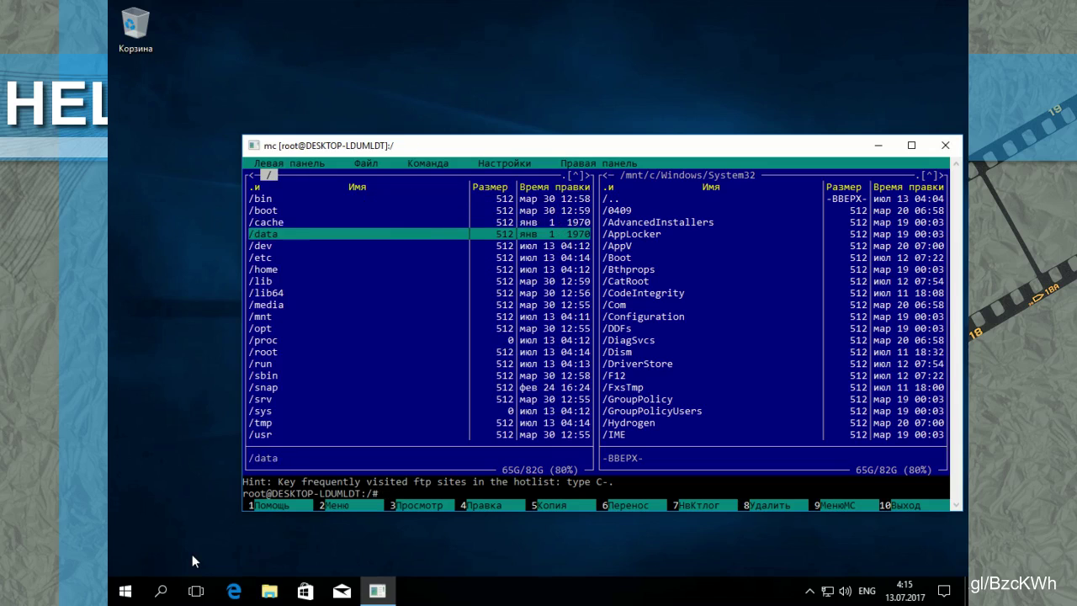
{"action": "key", "text": "Down"}
{"action": "key", "text": "Down"}
{"action": "key", "text": "Down"}
{"action": "key", "text": "Down"}
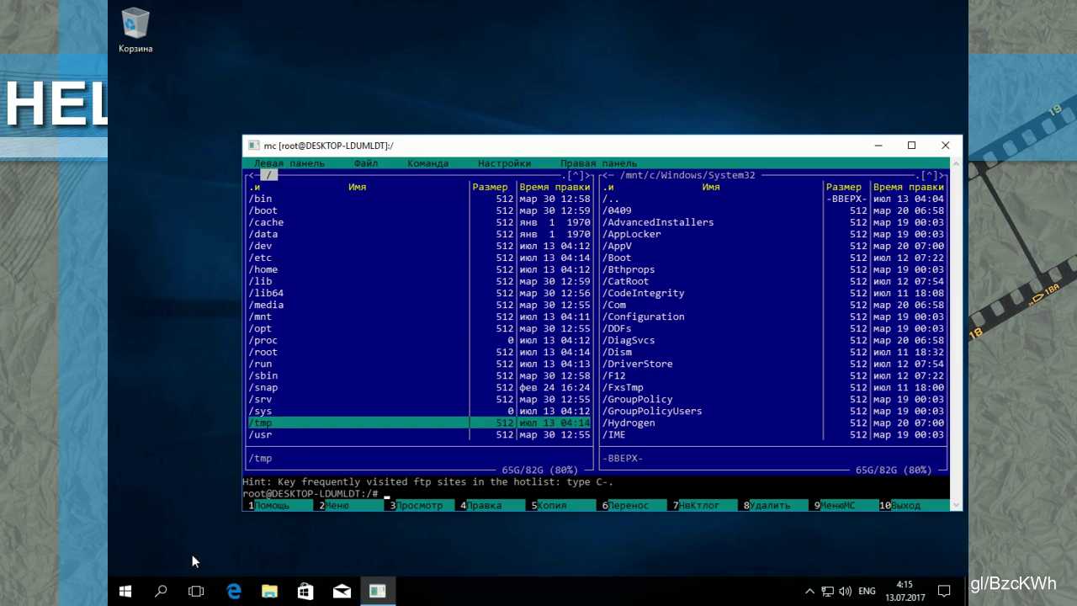
{"action": "key", "text": "Up"}
{"action": "key", "text": "Up"}
{"action": "key", "text": "Up"}
{"action": "key", "text": "Up"}
{"action": "key", "text": "Up"}
{"action": "key", "text": "Up"}
{"action": "key", "text": "Up"}
{"action": "key", "text": "Up"}
{"action": "key", "text": "Up"}
{"action": "key", "text": "Up"}
{"action": "key", "text": "Up"}
{"action": "key", "text": "Up"}
{"action": "key", "text": "Up"}
{"action": "key", "text": "Up"}
{"action": "key", "text": "Up"}
{"action": "key", "text": "Up"}
{"action": "key", "text": "Up"}
{"action": "key", "text": "Up"}
{"action": "key", "text": "Up"}
{"action": "key", "text": "Up"}
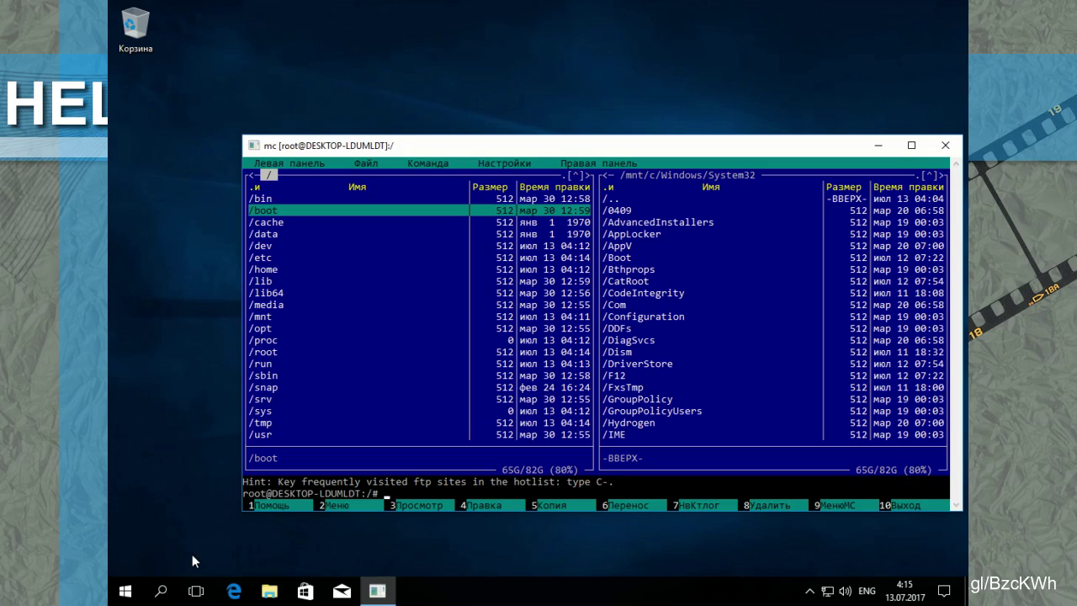
{"action": "key", "text": "F10"}
Step: Run apt-get install aptitude xterm and confirm the 67-package install with y
{"action": "key", "text": "Return"}
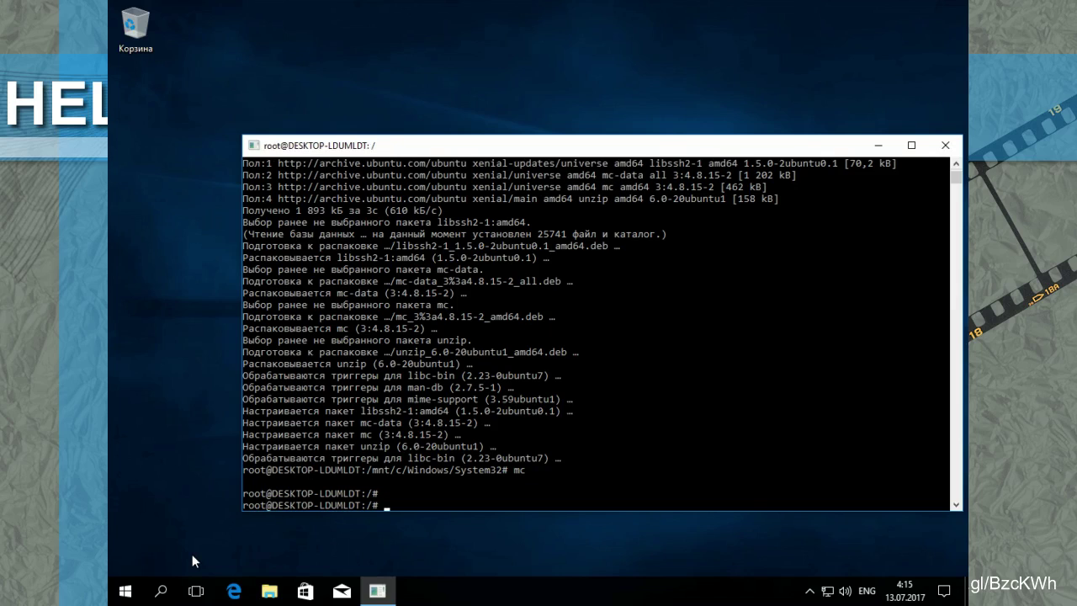
{"action": "type", "text": "aptit"}
{"action": "key", "text": "BackSpace"}
{"action": "key", "text": "BackSpace"}
{"action": "type", "text": "-get install aptitude"}
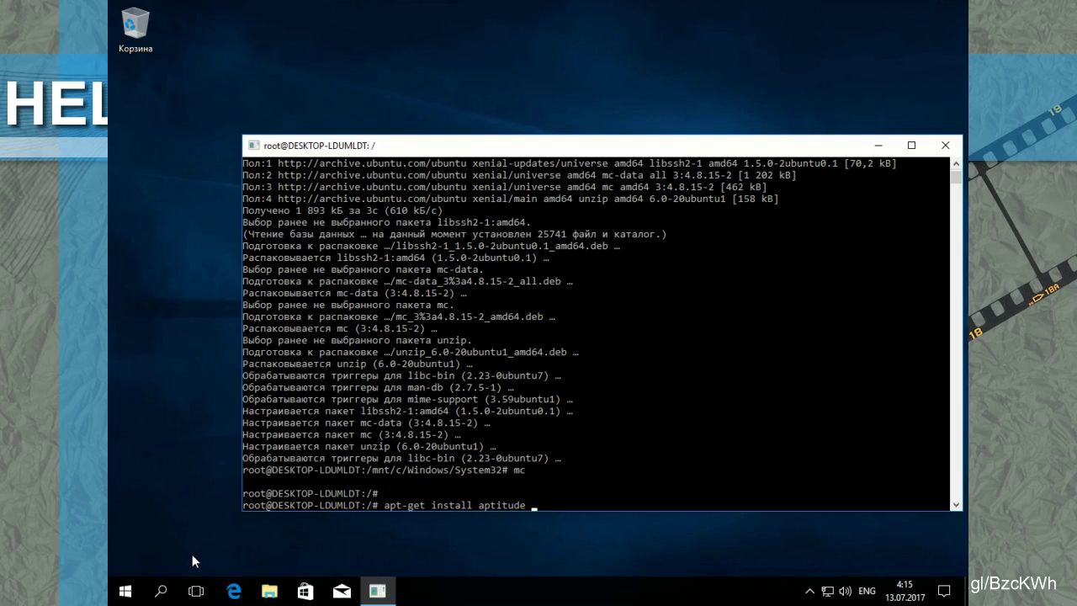
{"action": "type", "text": " xterm"}
{"action": "key", "text": "Return"}
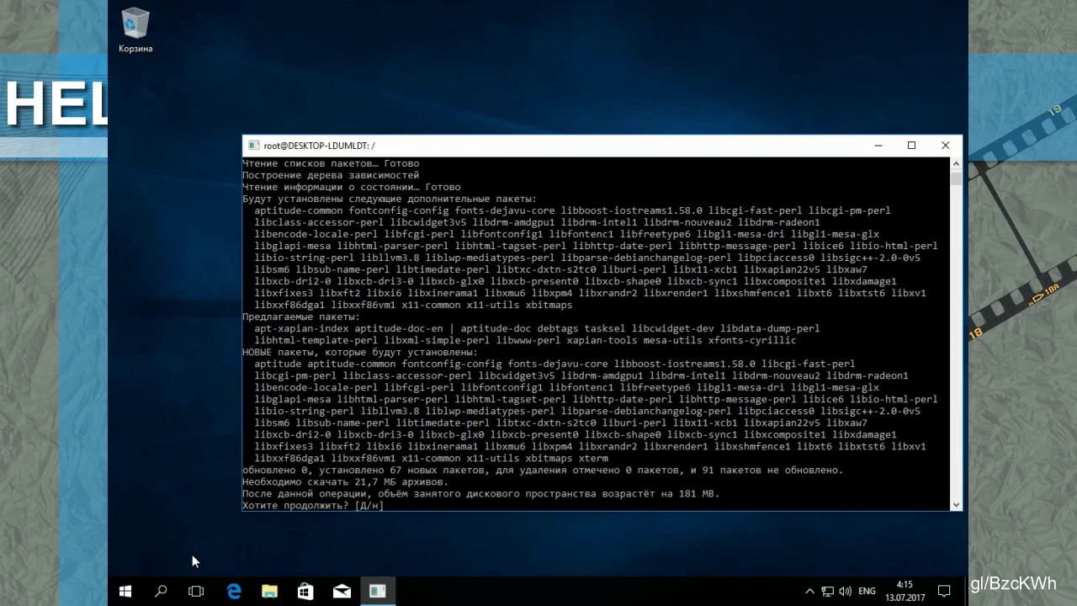
{"action": "type", "text": "y"}
{"action": "key", "text": "Return"}
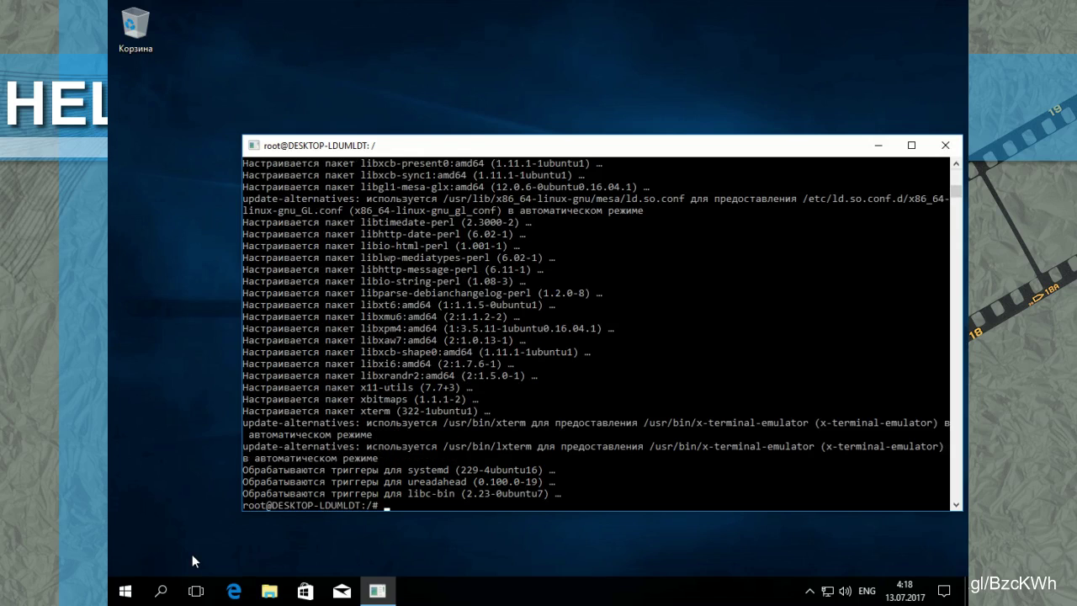
Step: Exit both root shells back to the administrator user and try launching xterm
{"action": "right_click", "coordinate": [192, 554]}
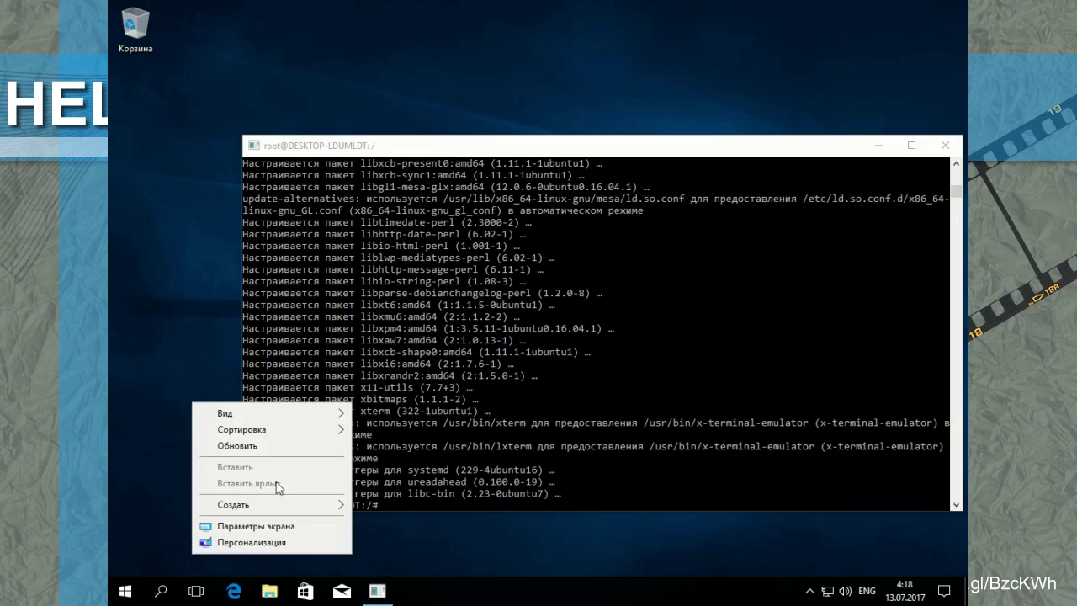
{"action": "left_click", "coordinate": [457, 448]}
{"action": "type", "text": "exit"}
{"action": "key", "text": "Return"}
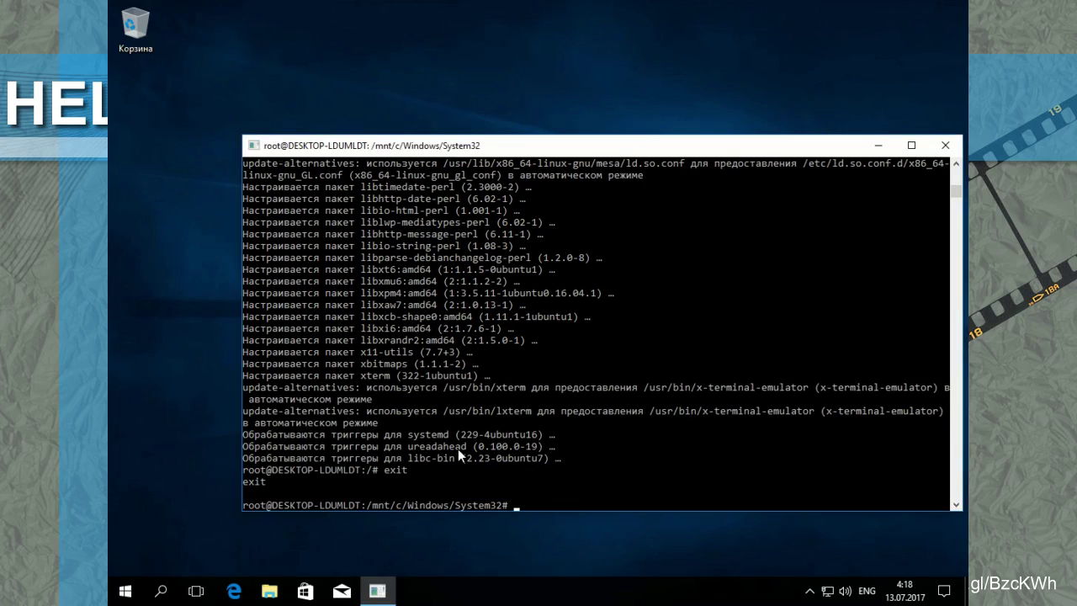
{"action": "type", "text": "exit"}
{"action": "key", "text": "Return"}
{"action": "type", "text": "xterm"}
{"action": "key", "text": "Return"}
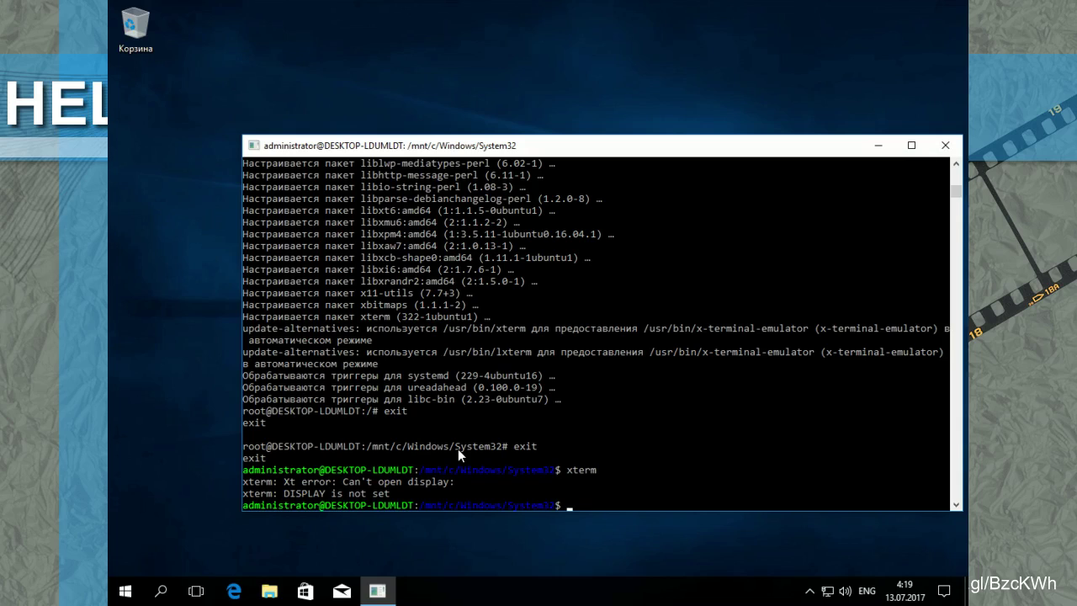
Step: Export DISPLAY=:0, rerun xterm (still no display), and return to root with sudo su
{"action": "type", "text": "export DISPLAY-:0"}
{"action": "key", "text": "Return"}
{"action": "key", "text": "Up"}
{"action": "key", "text": "Left"}
{"action": "key", "text": "Left"}
{"action": "key", "text": "BackSpace"}
{"action": "type", "text": "="}
{"action": "key", "text": "Return"}
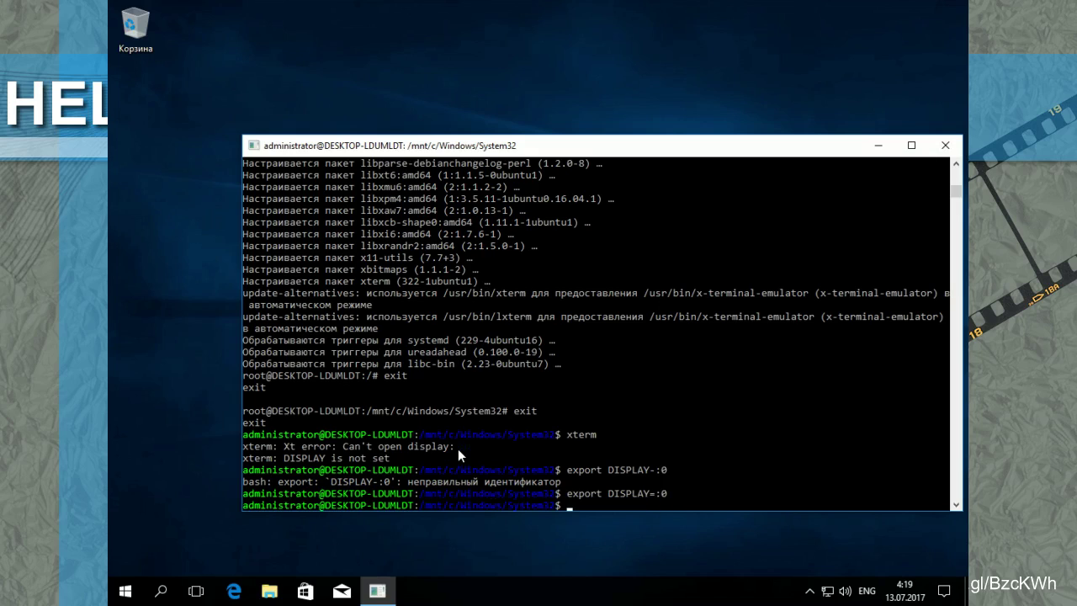
{"action": "key", "text": "Up"}
{"action": "key", "text": "Up"}
{"action": "key", "text": "Up"}
{"action": "key", "text": "Return"}
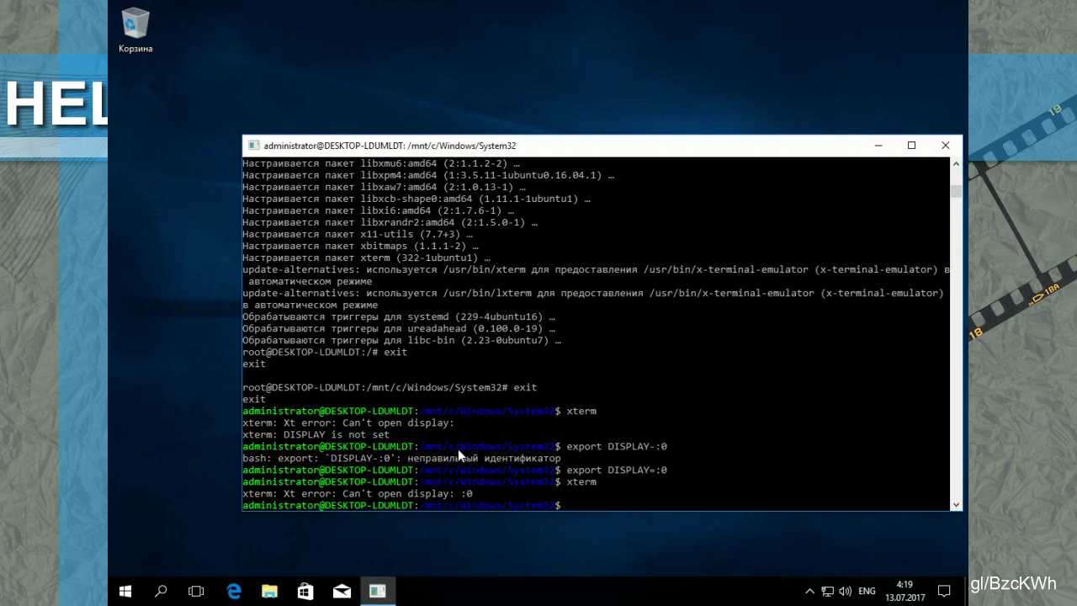
{"action": "type", "text": "sudo su"}
{"action": "key", "text": "Return"}
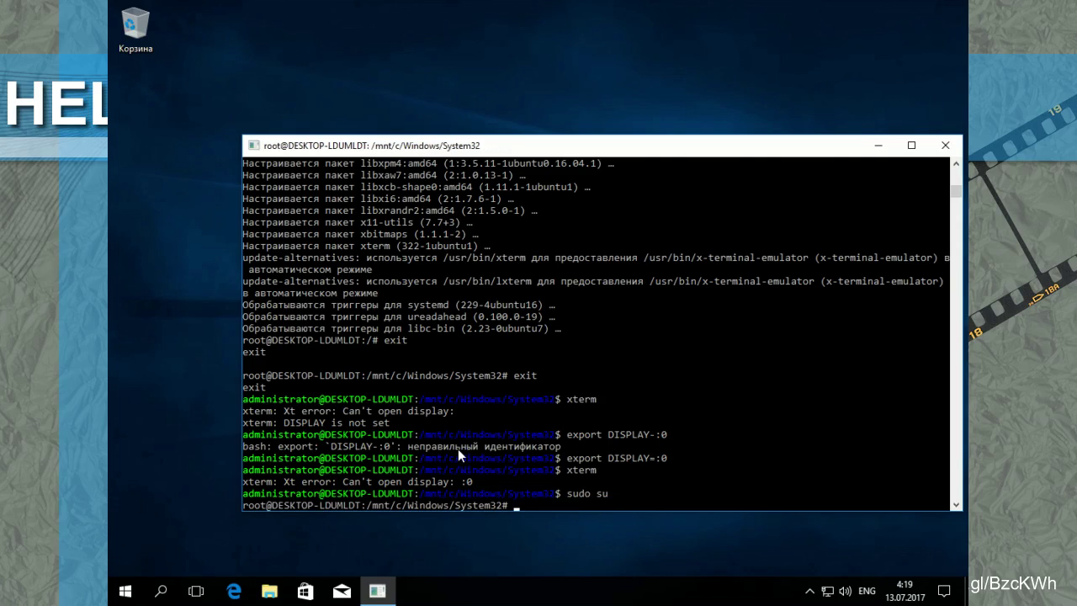
Step: Create a 1 MB /test.img with dd and format it as ext4 with mkfs.ext4
{"action": "type", "text": "dd bs=1024 count=1024 "}
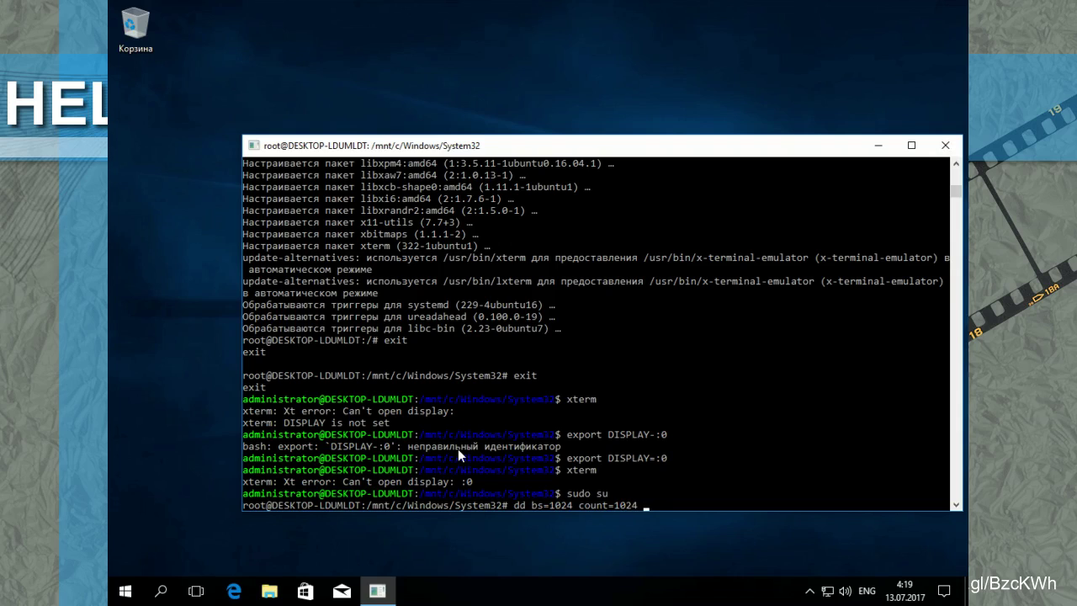
{"action": "type", "text": "if=/dev/zero of=/test.img"}
{"action": "key", "text": "Return"}
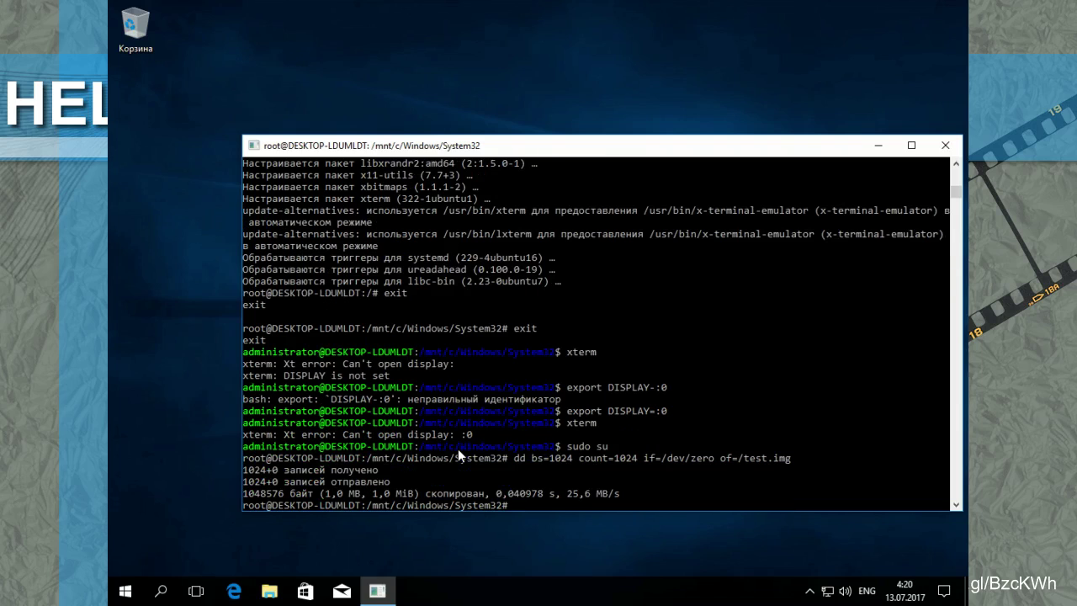
{"action": "type", "text": "mkf"}
{"action": "key", "text": "Tab"}
{"action": "key", "text": "Tab"}
{"action": "type", "text": ".ext"}
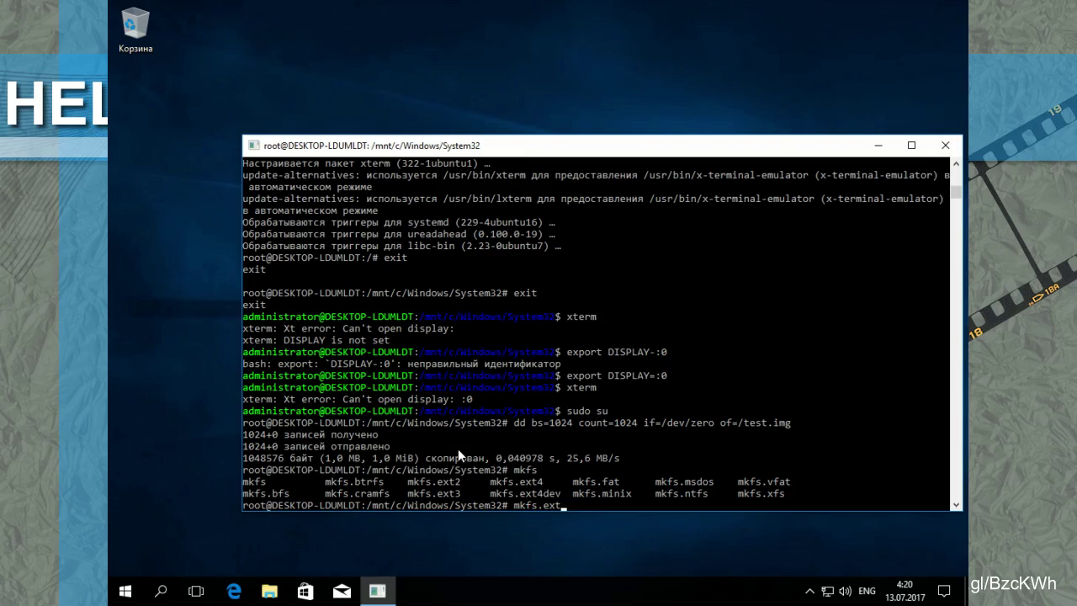
{"action": "type", "text": "4 /test.img"}
{"action": "key", "text": "Return"}
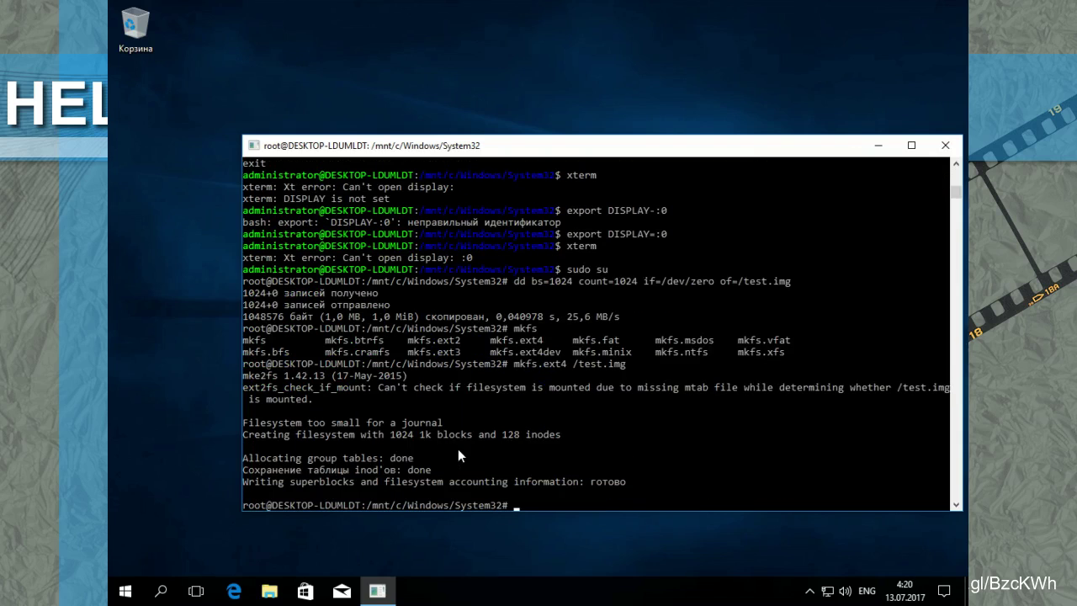
Step: Create the /media/temp directory and type the mount command for /test.img onto it
{"action": "type", "text": "mkdir /media/temp"}
{"action": "key", "text": "Return"}
{"action": "type", "text": "mount"}
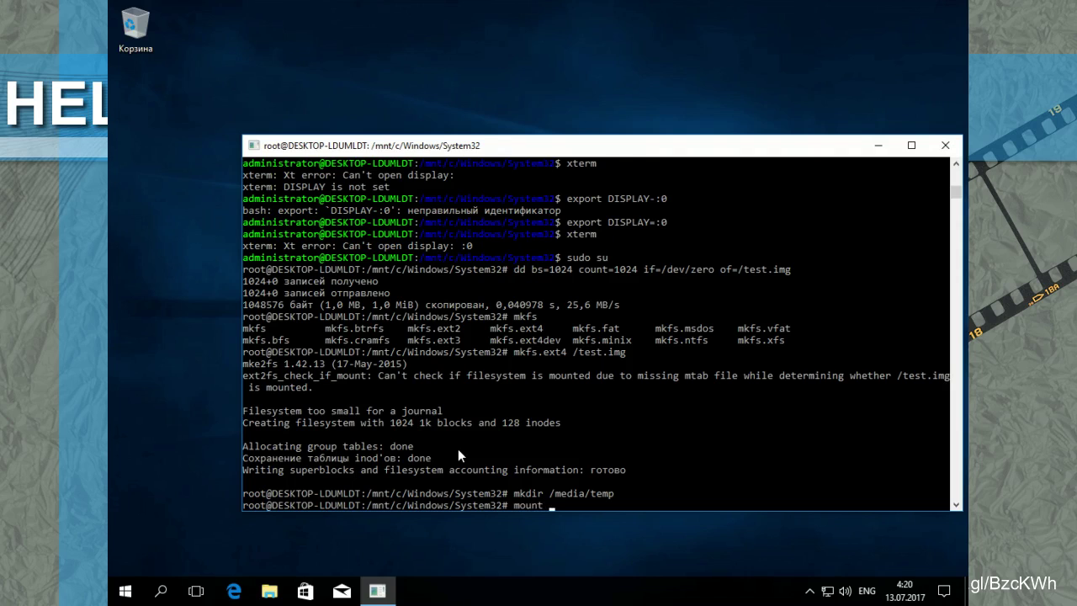
{"action": "type", "text": " /test.img /media/temp/"}
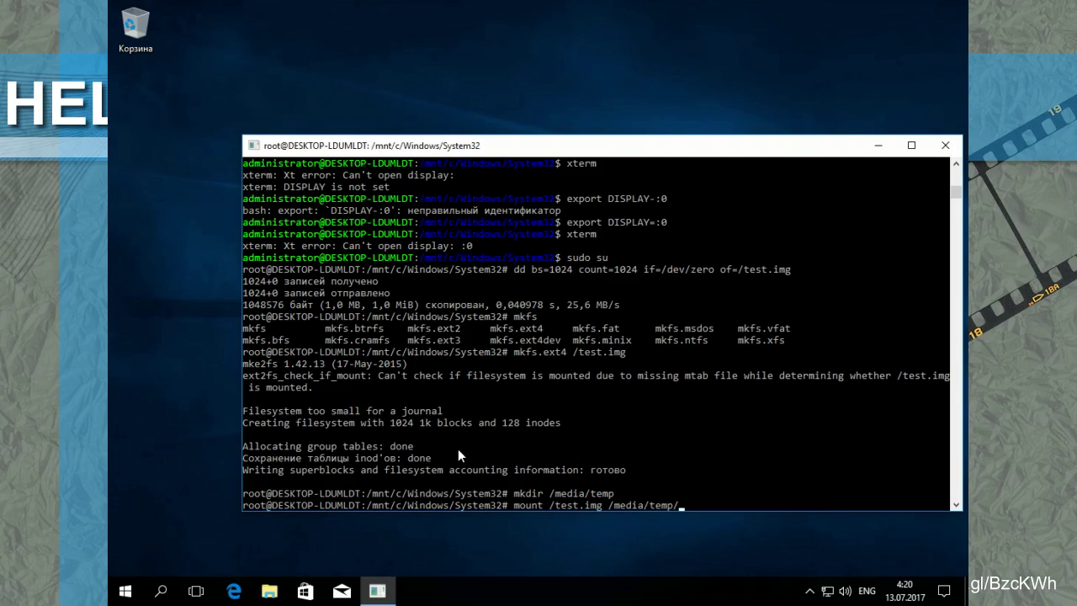
Step: Try mounting /test.img on /media/temp/, then retry with -t ext4; both attempts fail
{"action": "key", "text": "Return"}
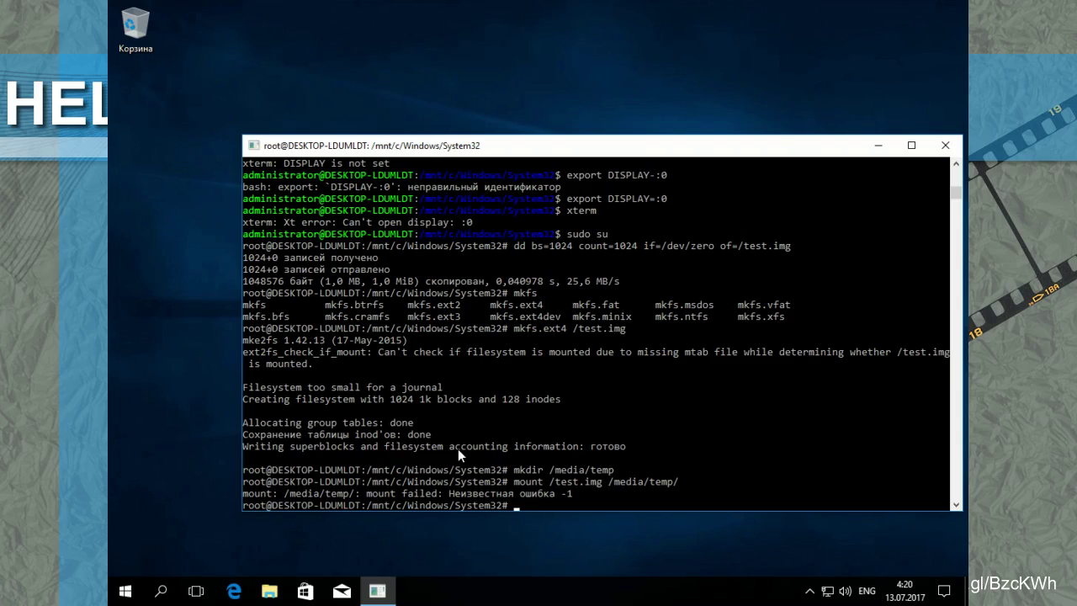
{"action": "key", "text": "Up"}
{"action": "key", "text": "Left"}
{"action": "key", "text": "Left"}
{"action": "key", "text": "Left"}
{"action": "key", "text": "Left"}
{"action": "key", "text": "Left"}
{"action": "key", "text": "Left"}
{"action": "key", "text": "Left"}
{"action": "key", "text": "Left"}
{"action": "key", "text": "Left"}
{"action": "key", "text": "Left"}
{"action": "key", "text": "Left"}
{"action": "key", "text": "Left"}
{"action": "key", "text": "Left"}
{"action": "key", "text": "Left"}
{"action": "key", "text": "Left"}
{"action": "key", "text": "Left"}
{"action": "key", "text": "Left"}
{"action": "key", "text": "Left"}
{"action": "key", "text": "Left"}
{"action": "key", "text": "Left"}
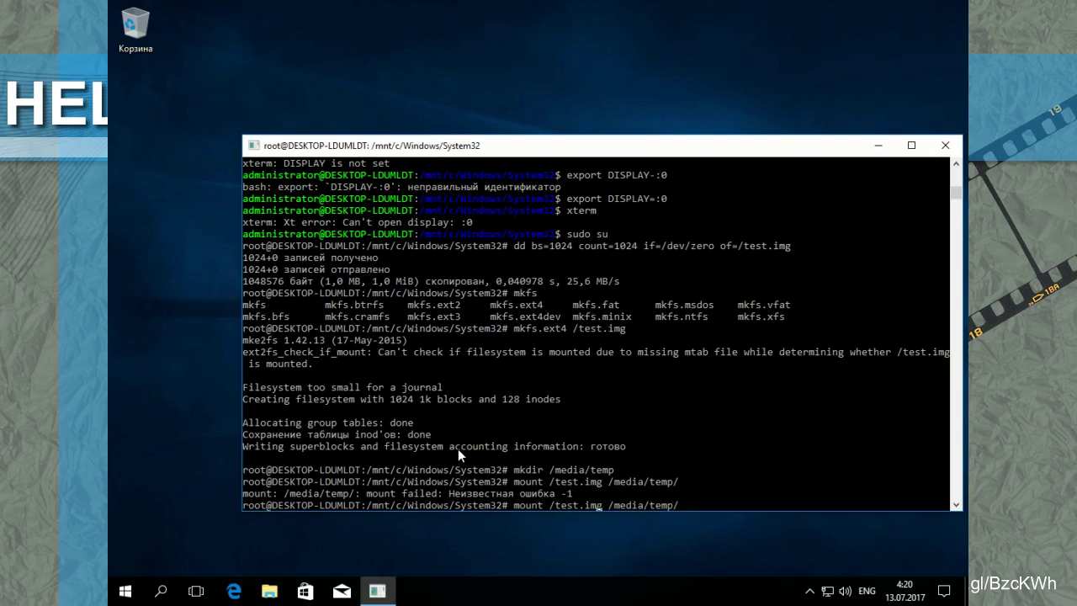
{"action": "type", "text": "-t e"}
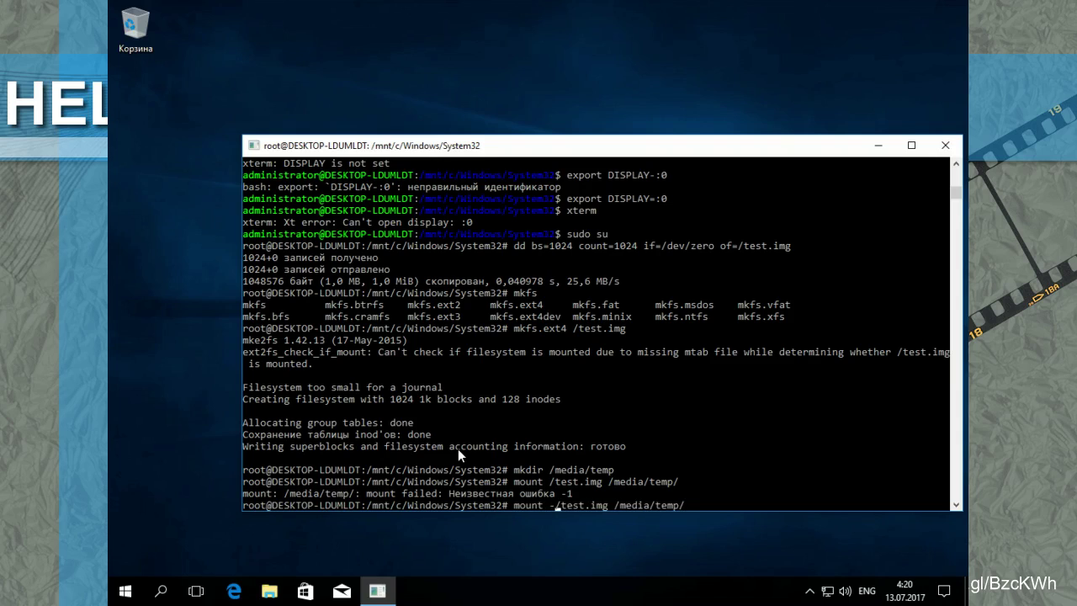
{"action": "type", "text": "xt4"}
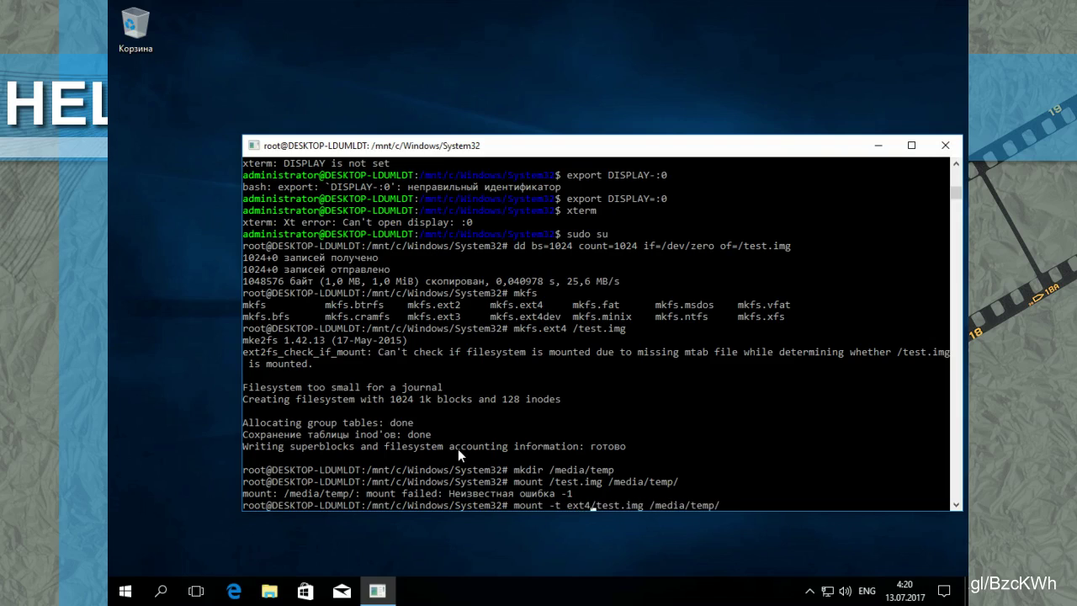
{"action": "key", "text": "Return"}
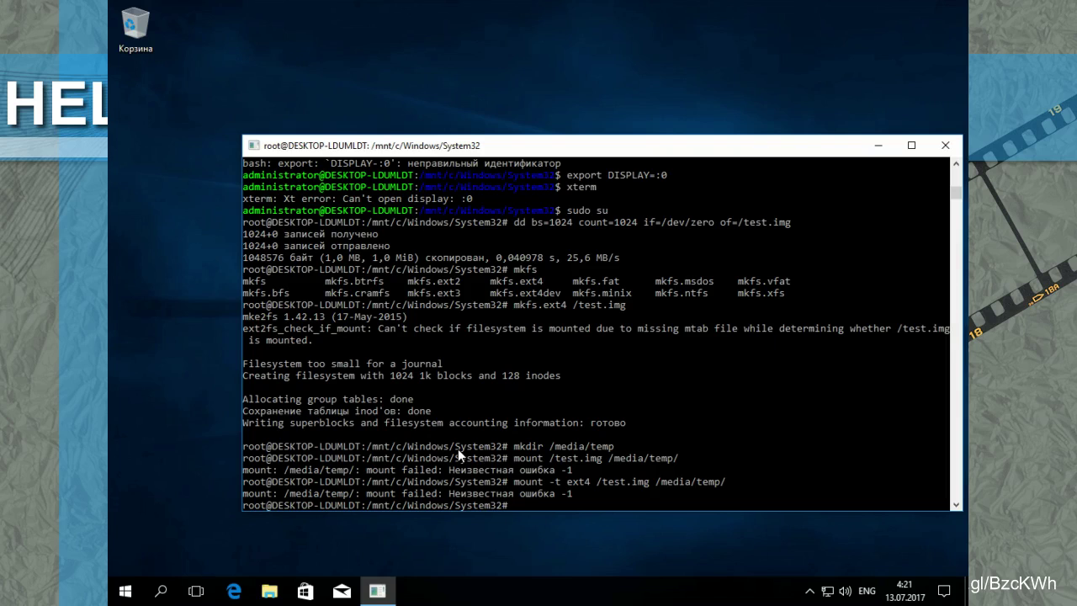
Step: List the currently mounted filesystems with mount and show network interfaces with ifconfig
{"action": "type", "text": "mount"}
{"action": "key", "text": "Return"}
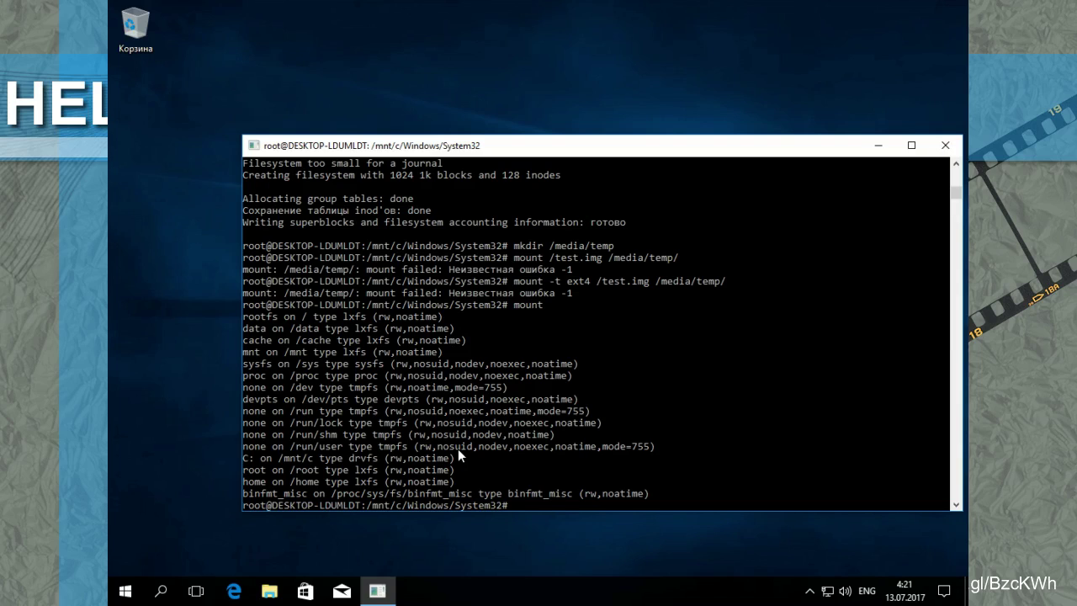
{"action": "type", "text": "ifconfig"}
{"action": "key", "text": "Return"}
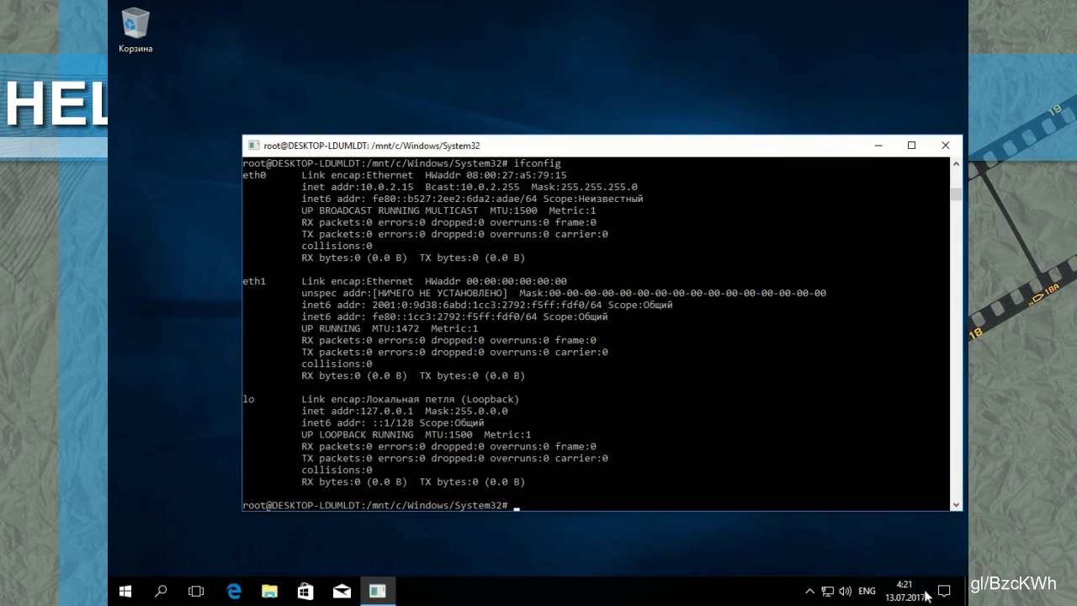
Step: Open the Windows network status flyout from the taskbar tray
{"action": "left_click", "coordinate": [825, 587]}
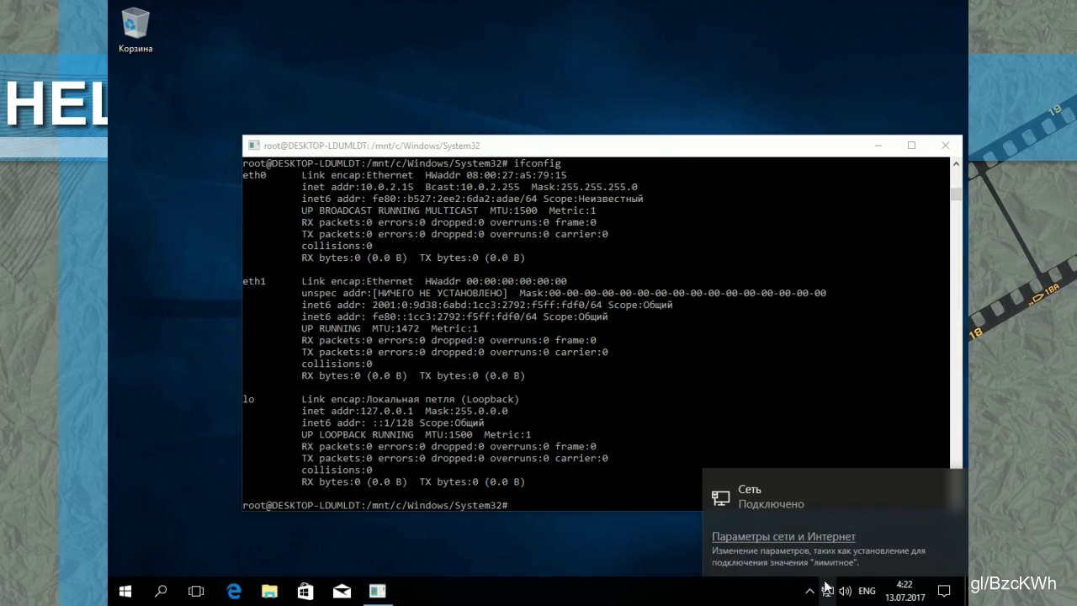
Step: View the Ethernet adapter's connection details (IPv4 10.0.2.15), then return to the terminal
{"action": "left_click", "coordinate": [801, 539]}
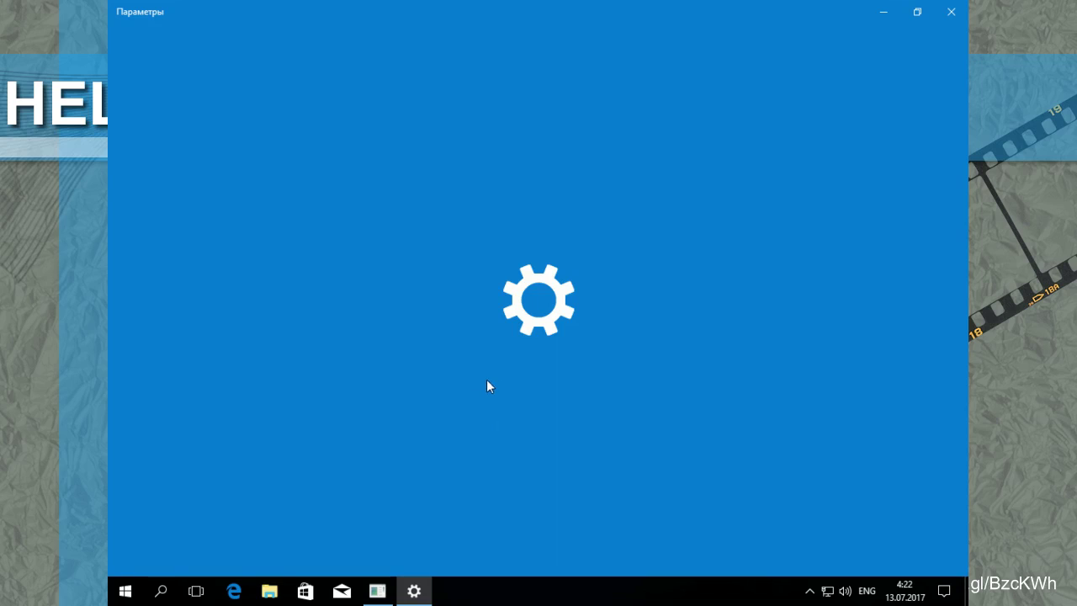
{"action": "left_click", "coordinate": [917, 11]}
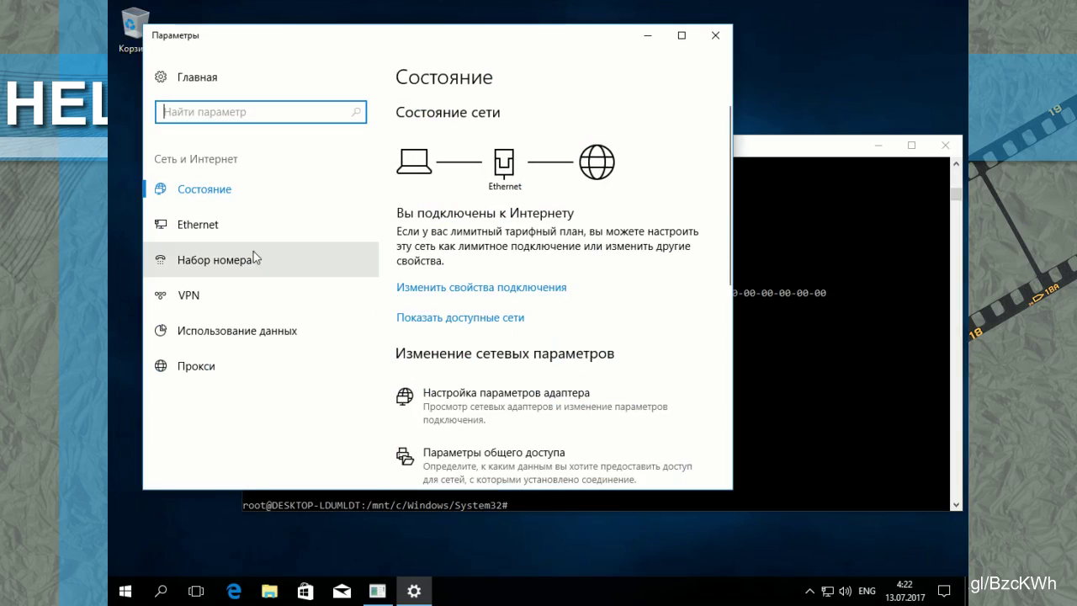
{"action": "left_click", "coordinate": [230, 225]}
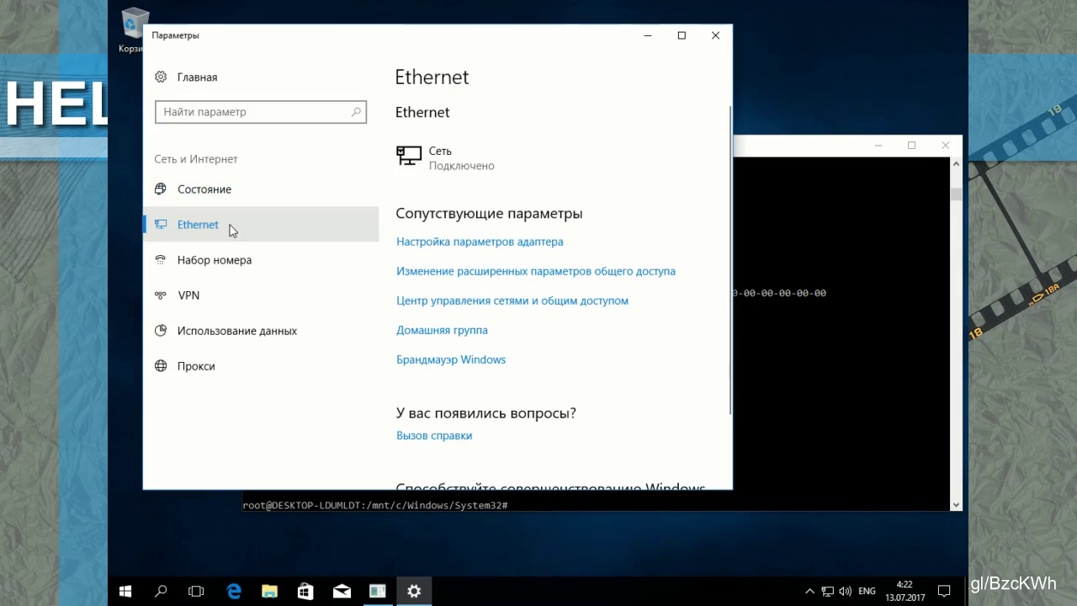
{"action": "left_click", "coordinate": [484, 244]}
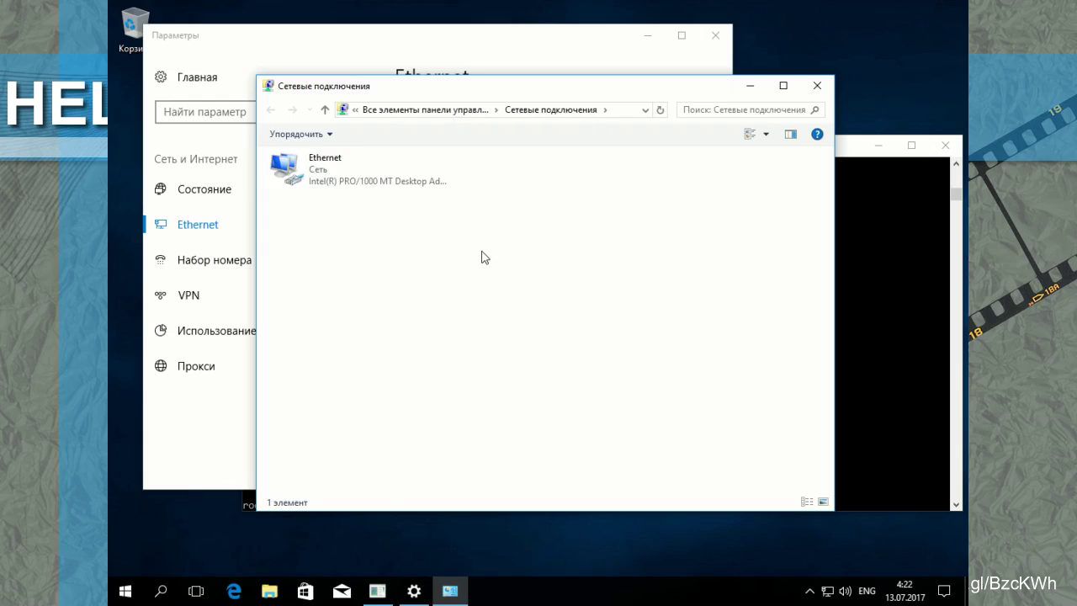
{"action": "double_click", "coordinate": [293, 179]}
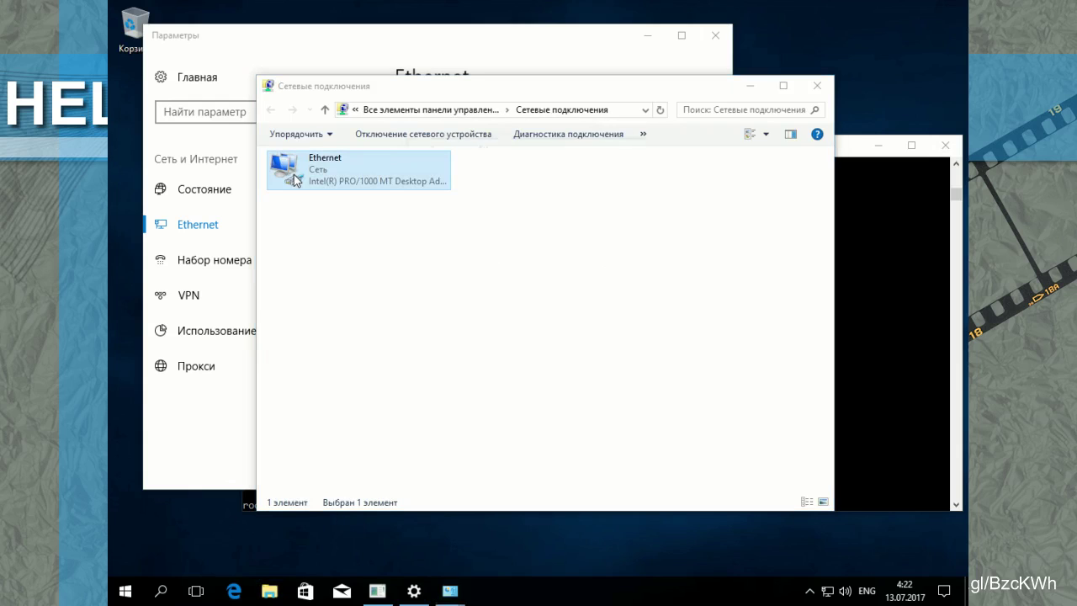
{"action": "left_click", "coordinate": [457, 288]}
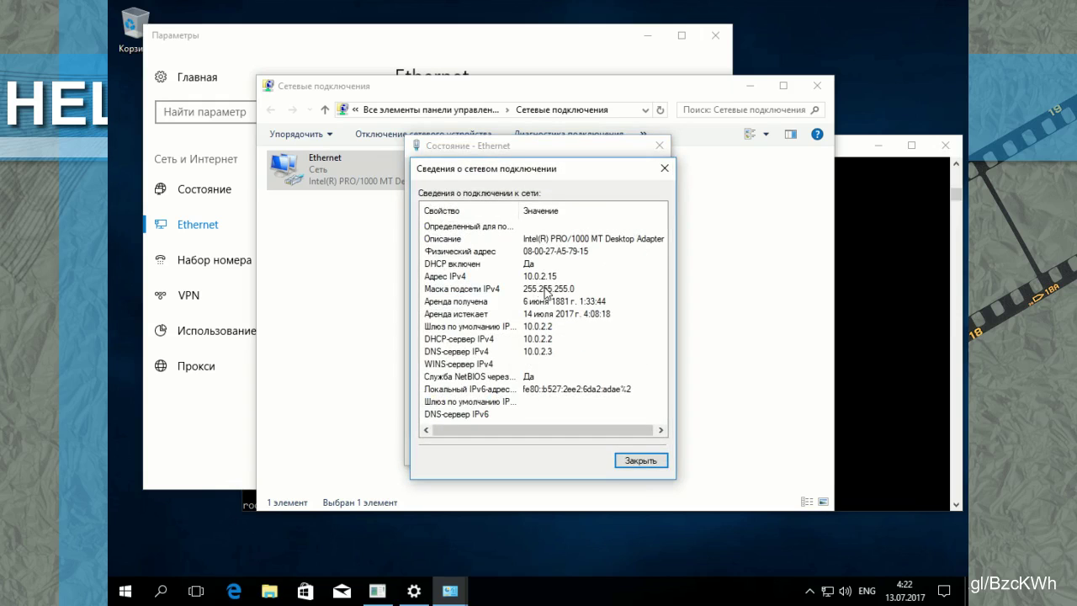
{"action": "left_click", "coordinate": [845, 142]}
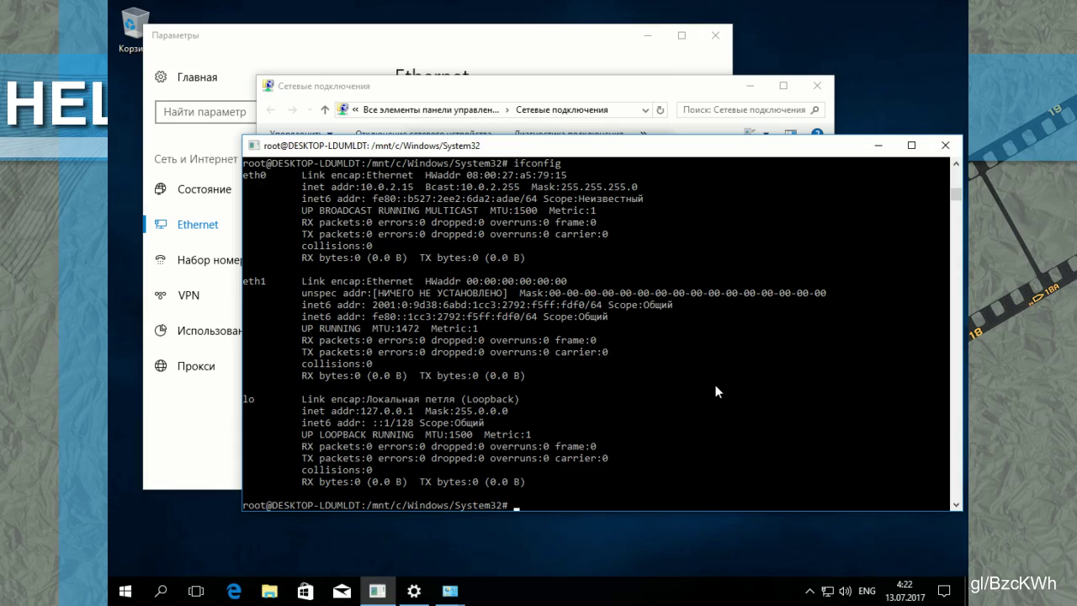
Step: Run aptitude install nginx and confirm installing its 10 new packages
{"action": "scroll", "coordinate": [715, 392], "scroll_direction": "up", "scroll_amount": 2}
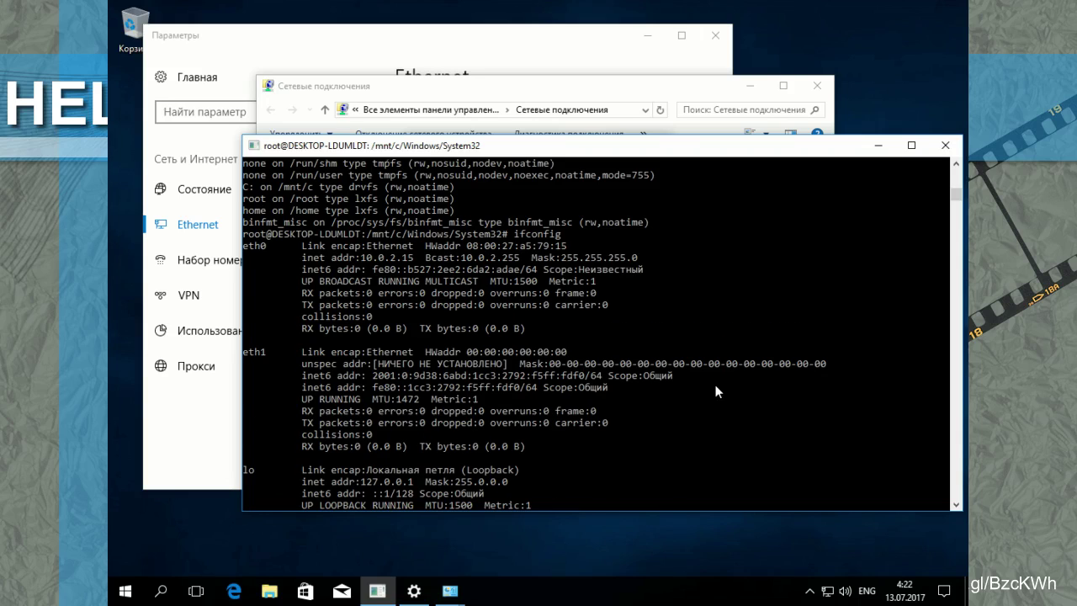
{"action": "scroll", "coordinate": [715, 386], "scroll_direction": "down", "scroll_amount": 5}
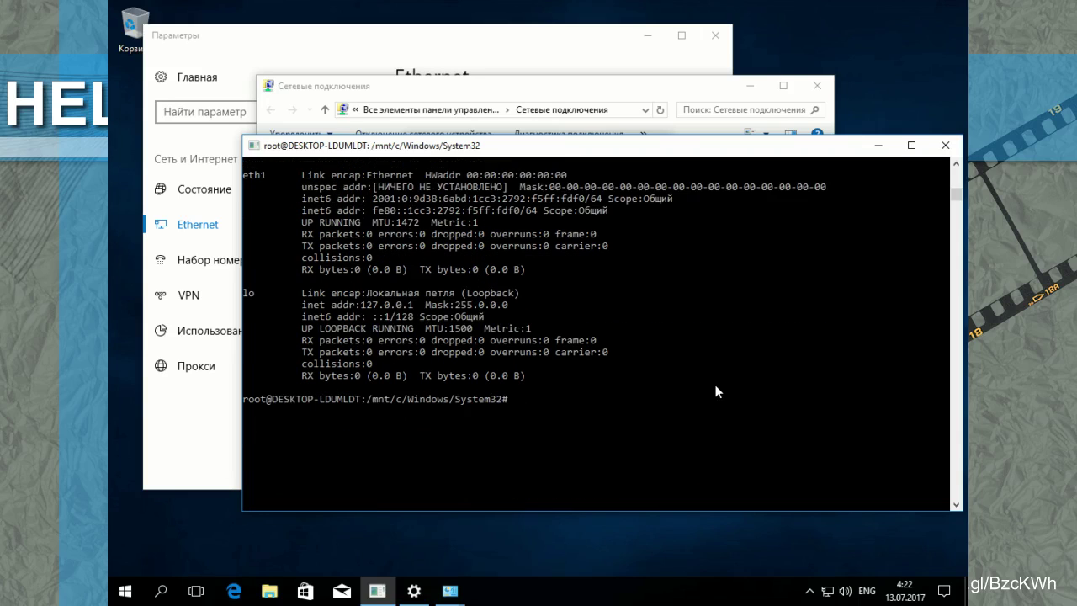
{"action": "type", "text": "aptitude install nginx"}
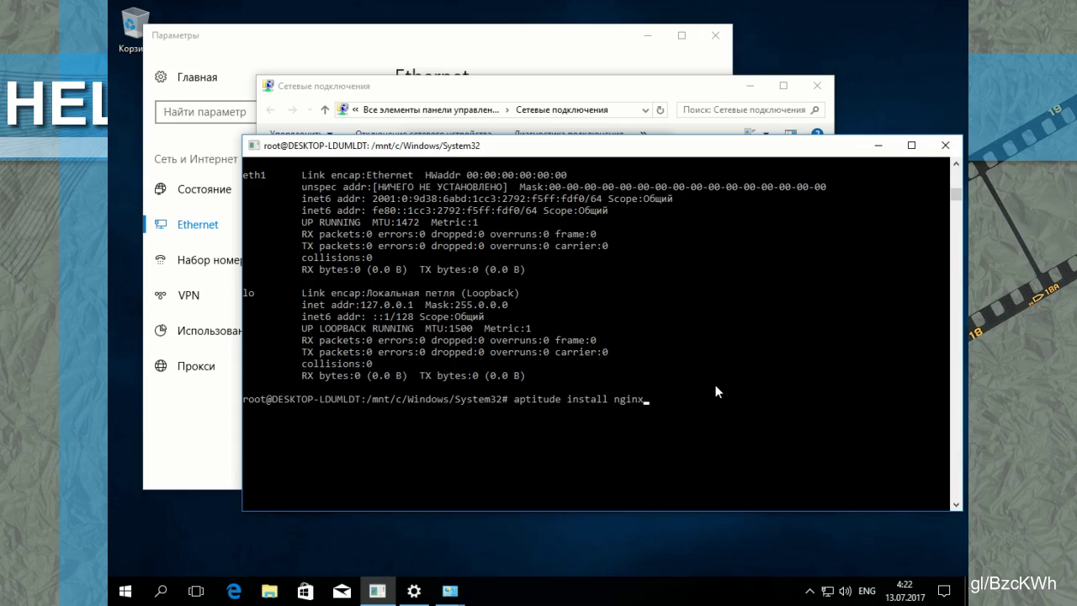
{"action": "key", "text": "Return"}
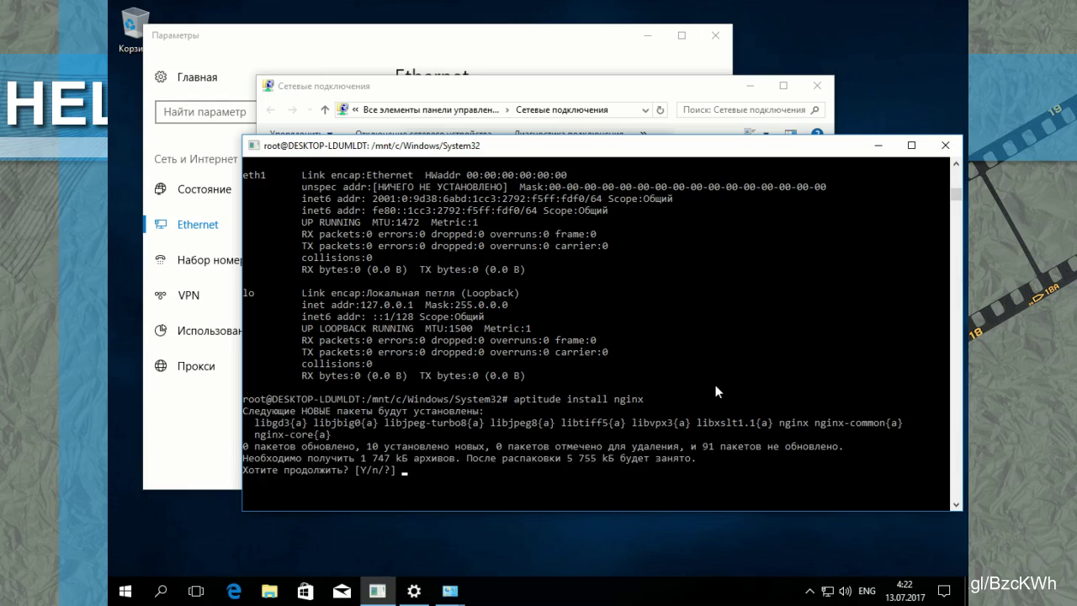
{"action": "type", "text": "y"}
{"action": "key", "text": "Return"}
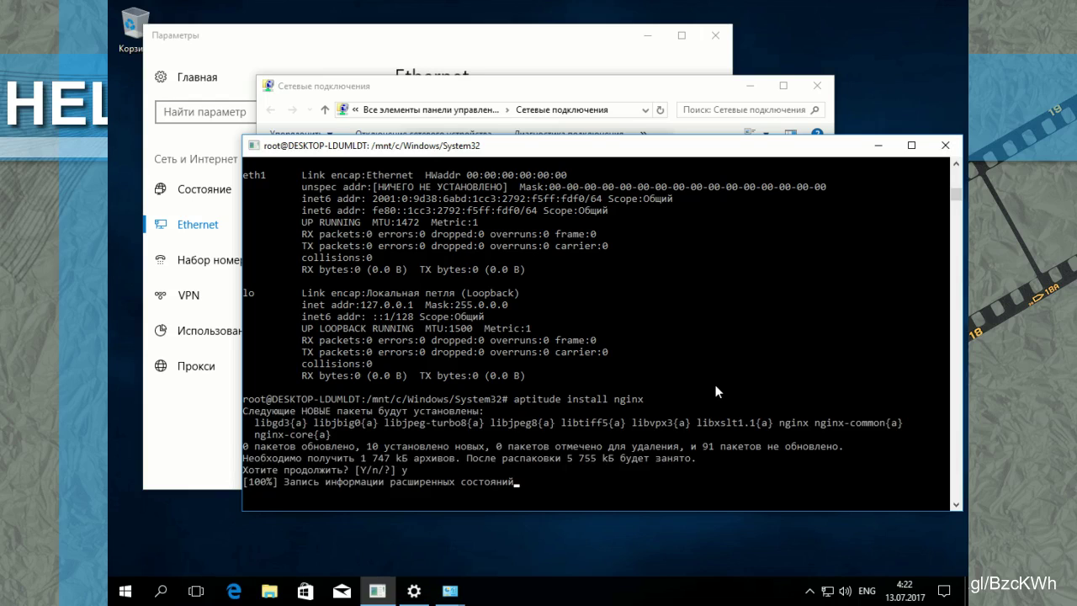